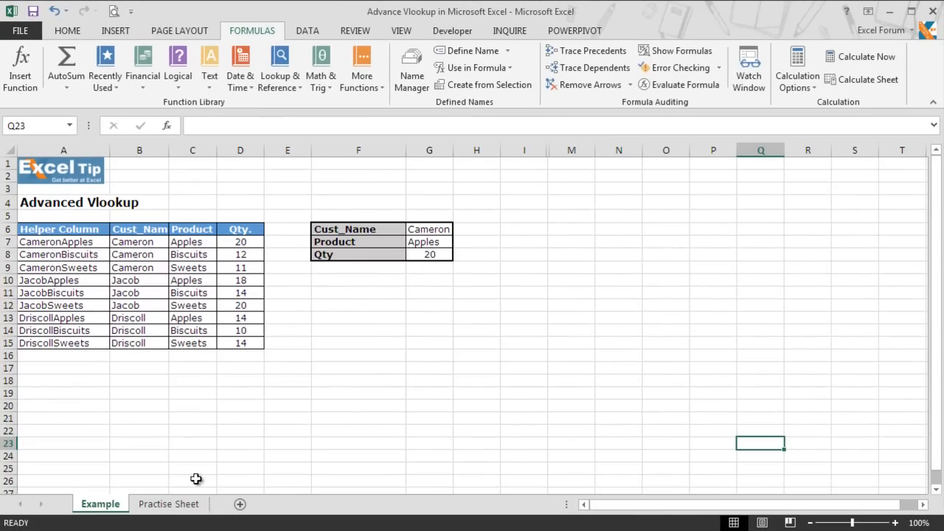
Go to the Practise Sheet and insert a blank column before the Cust_Name column.
left_click(170, 506)
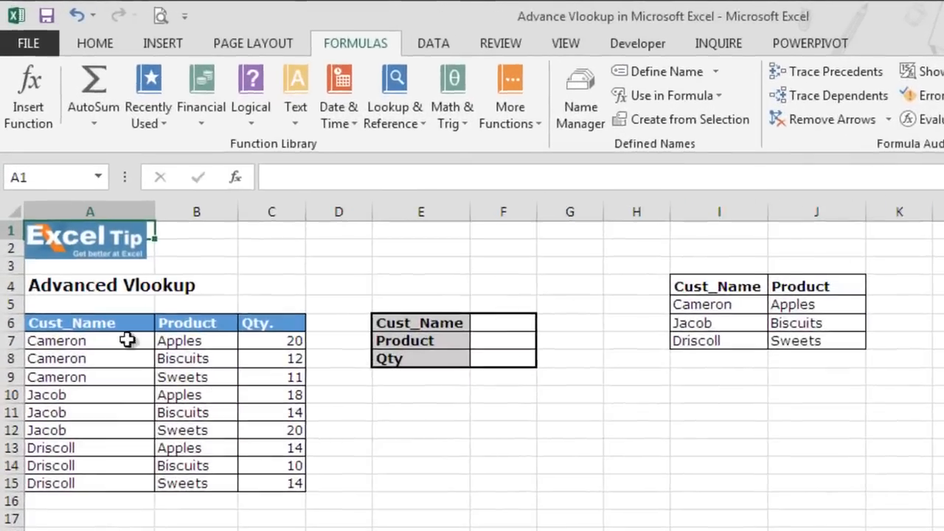
left_click(95, 233)
left_click(182, 330)
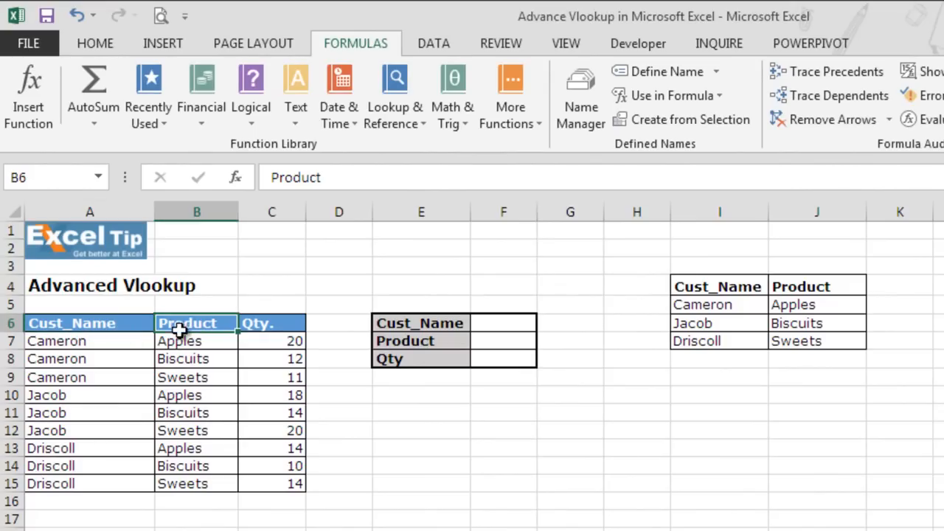
left_click(255, 329)
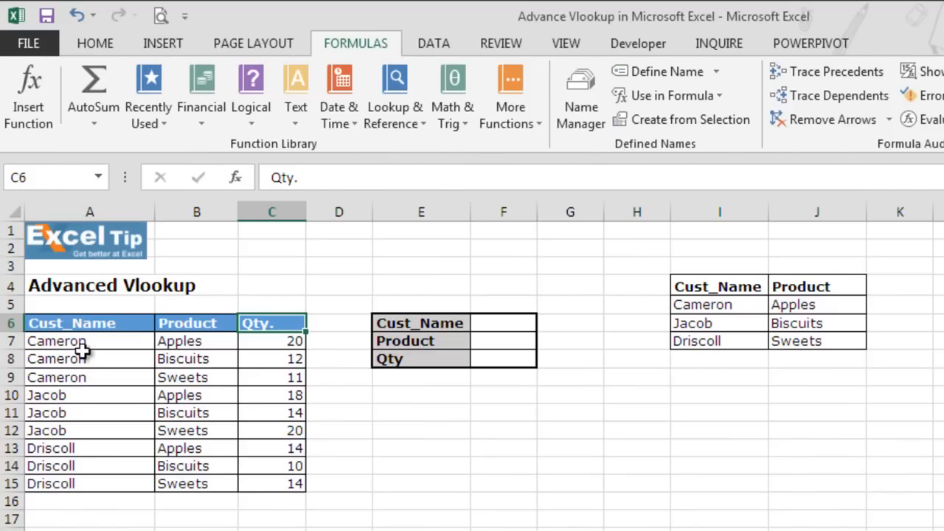
left_click(75, 211)
right_click(75, 211)
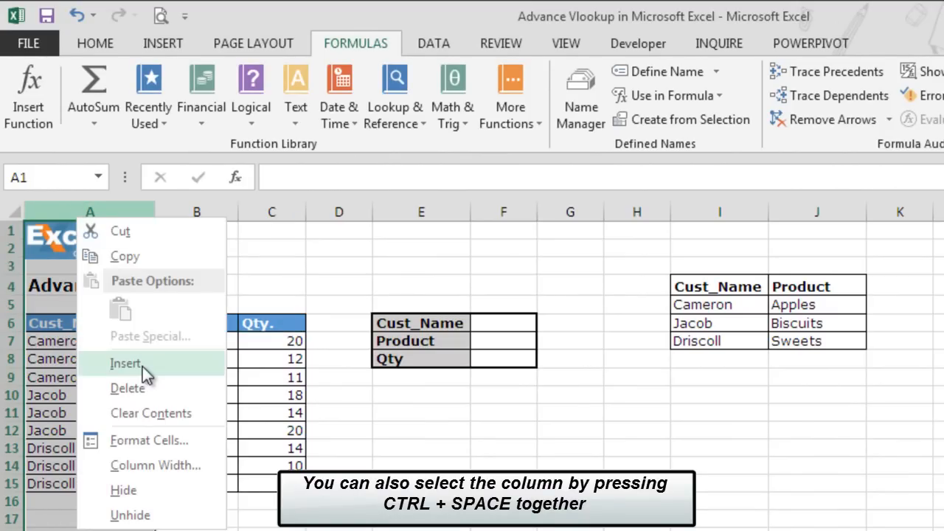
left_click(146, 370)
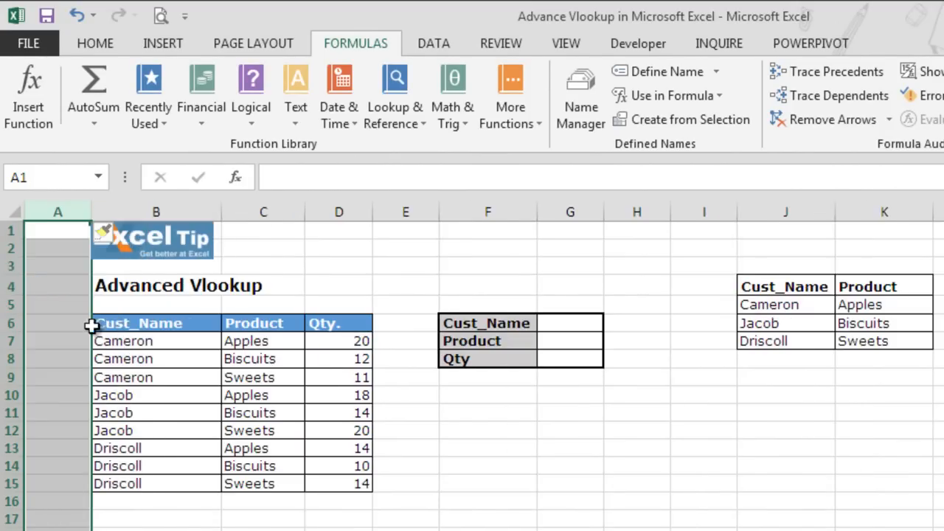
Enter the header "Helper Column" in cell A6 of the blank column.
left_click(77, 326)
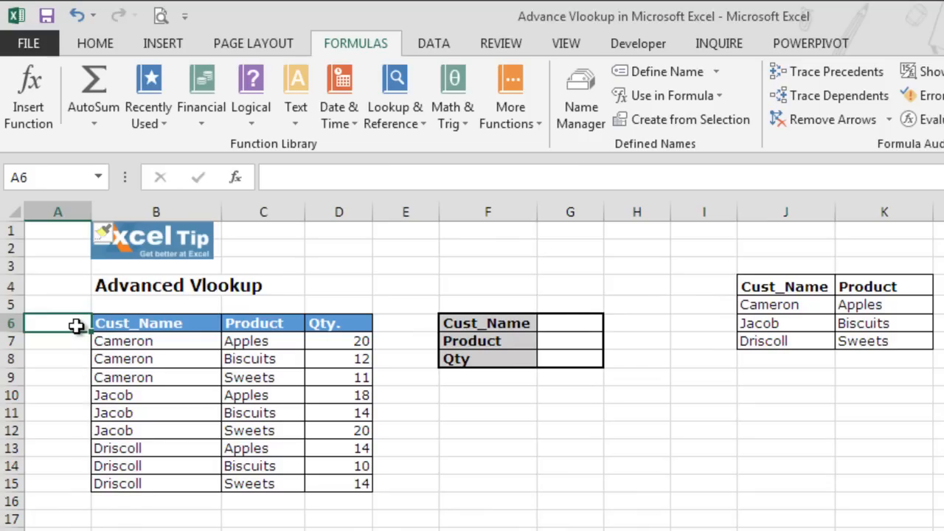
type("Helper")
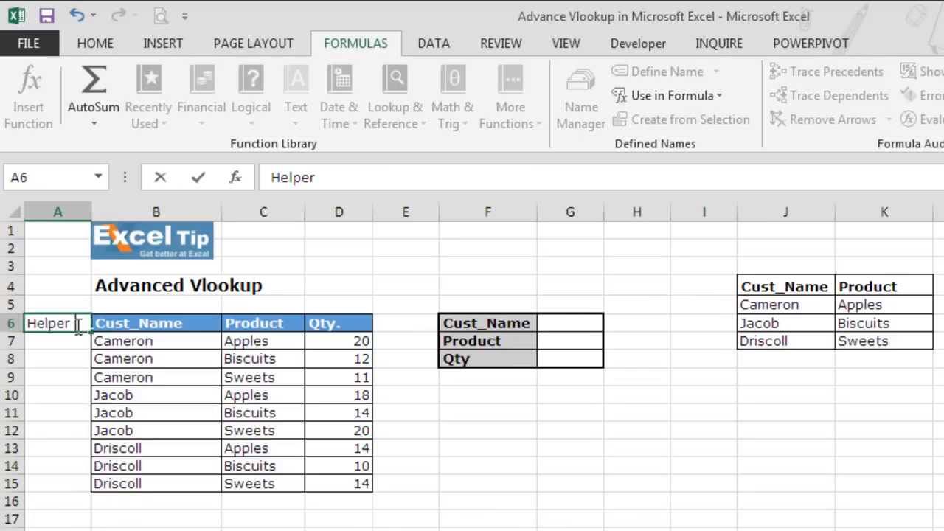
type(" Column")
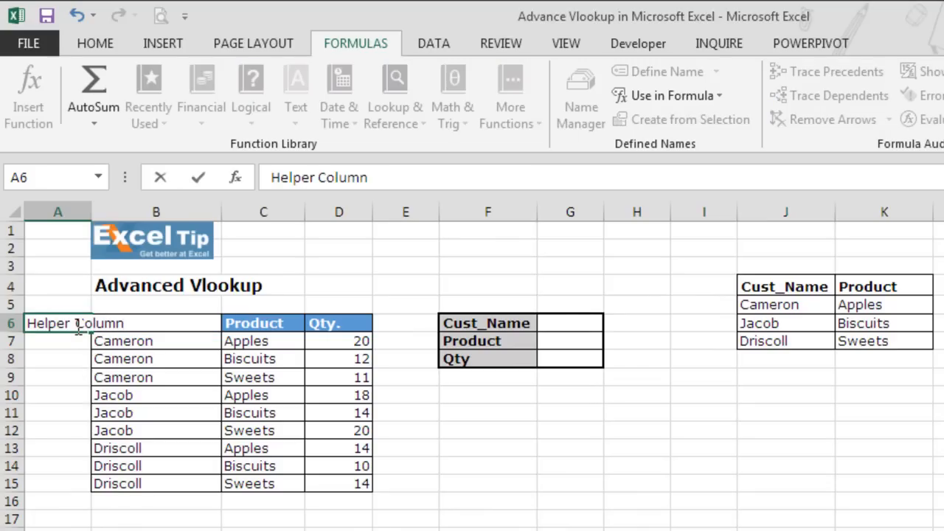
key("Return")
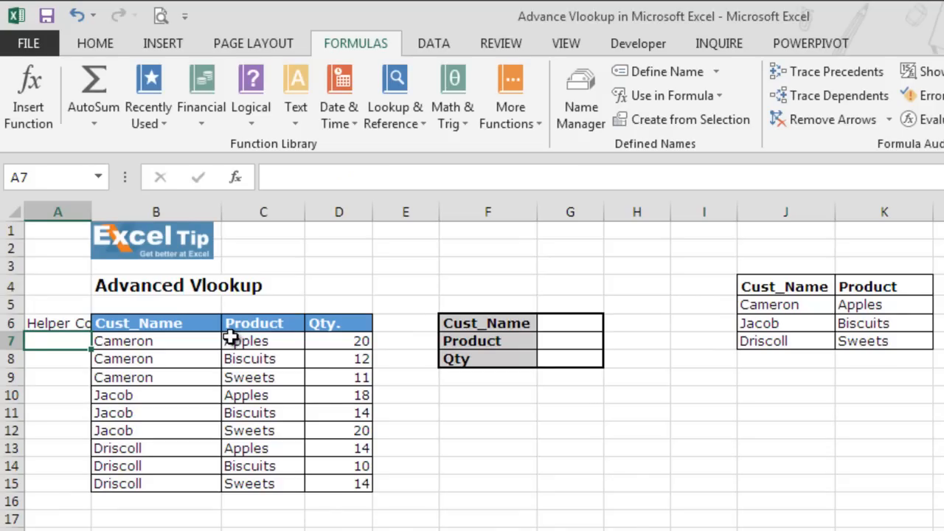
Join the customer name and product in cell A7 with the formula =B7&C7.
type("=")
left_click(190, 341)
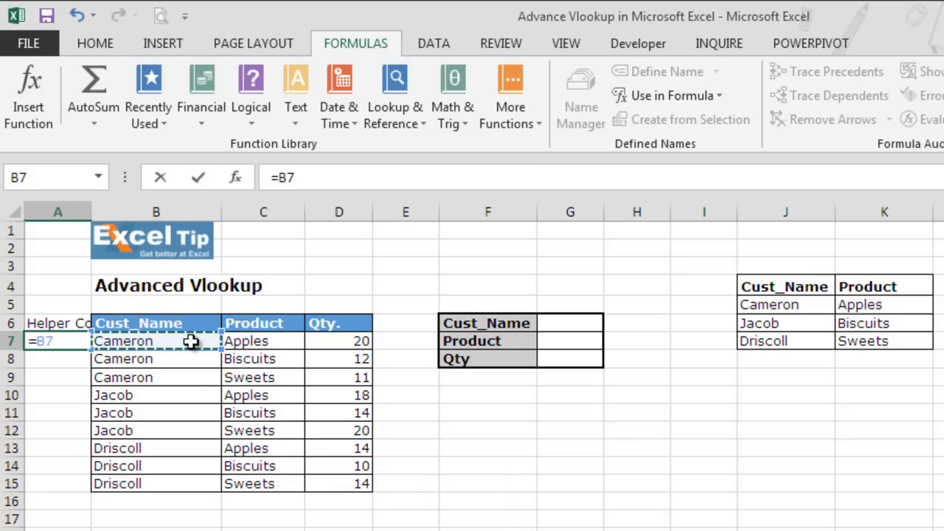
type("&")
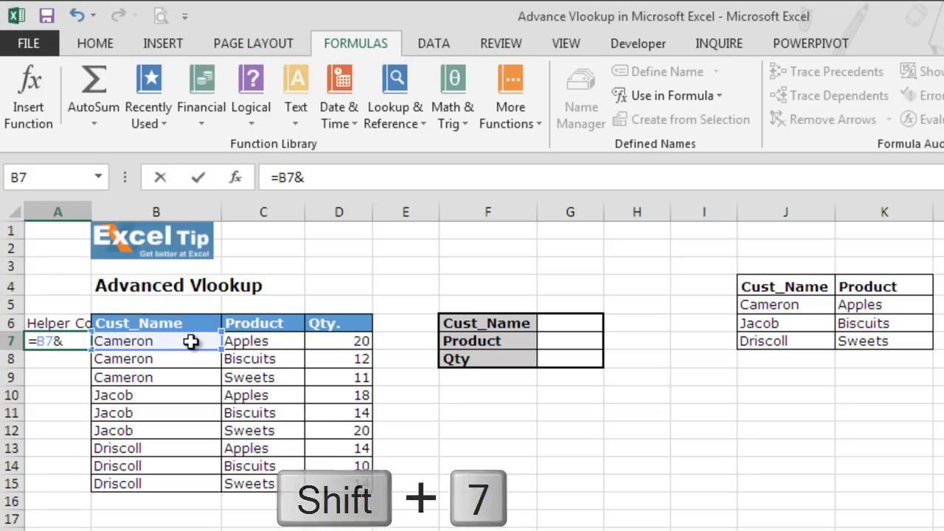
left_click(249, 343)
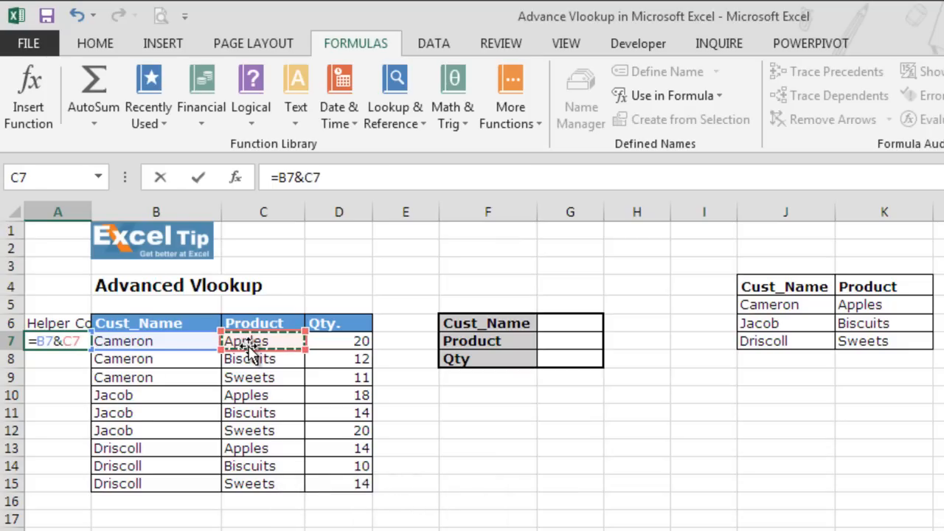
key("Return")
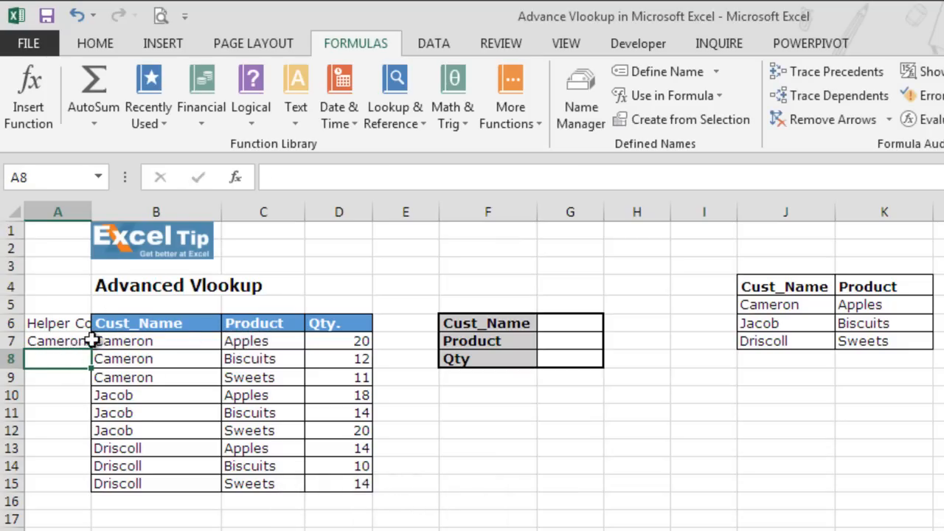
Autofit the width of column A and fill the A7 formula down through A15.
double_click(93, 216)
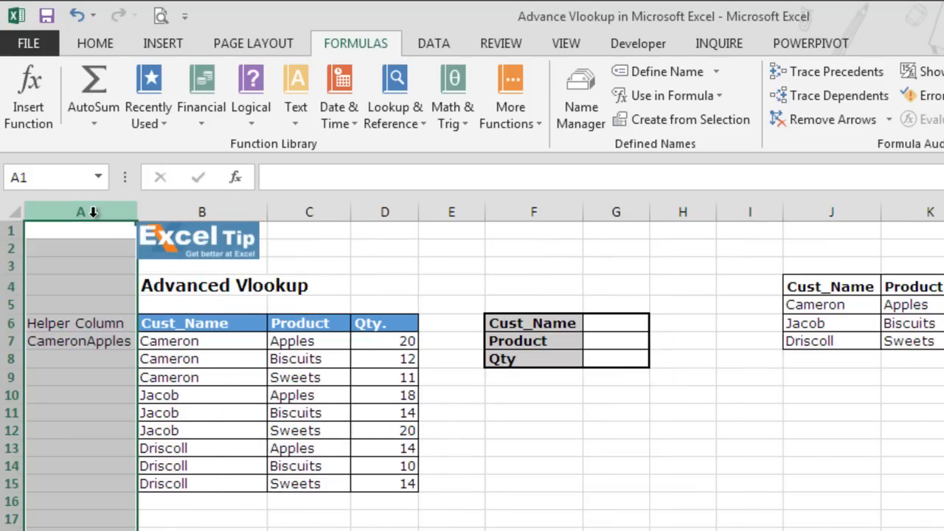
left_click(124, 344)
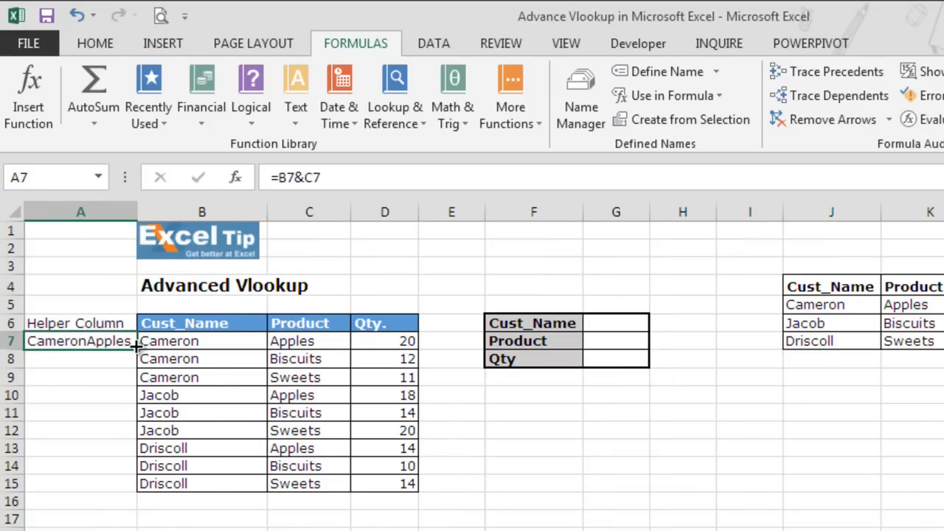
left_click_drag(137, 350, 131, 487)
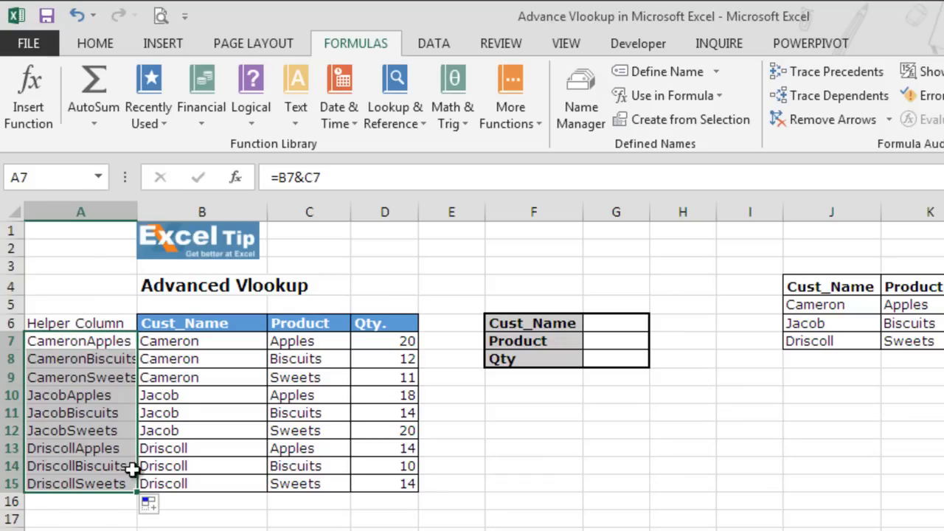
Select the table's data rows including the helper column, A7:D15.
left_click(109, 341)
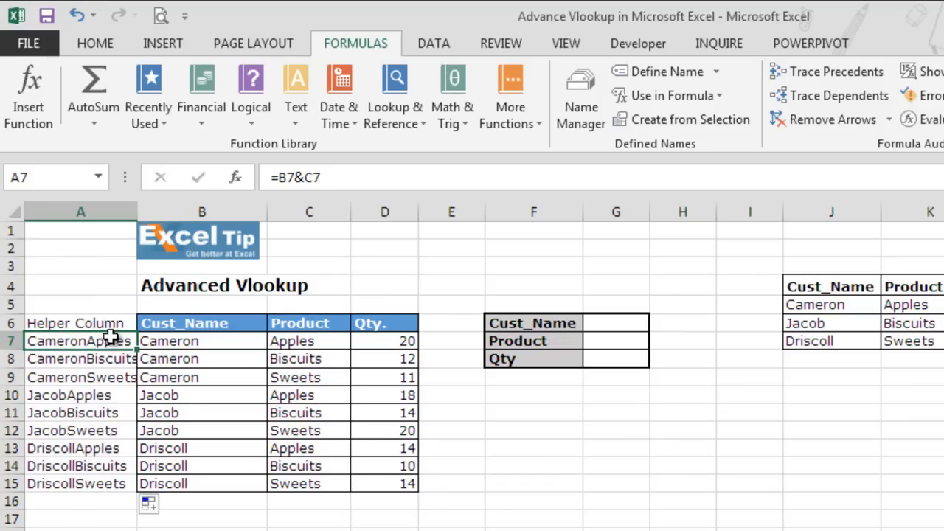
left_click_drag(104, 339, 372, 480)
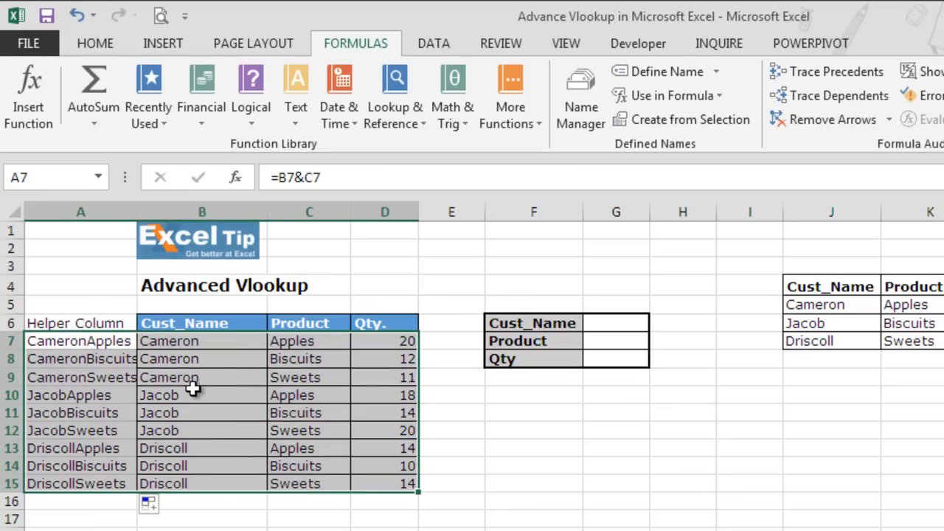
left_click(63, 181)
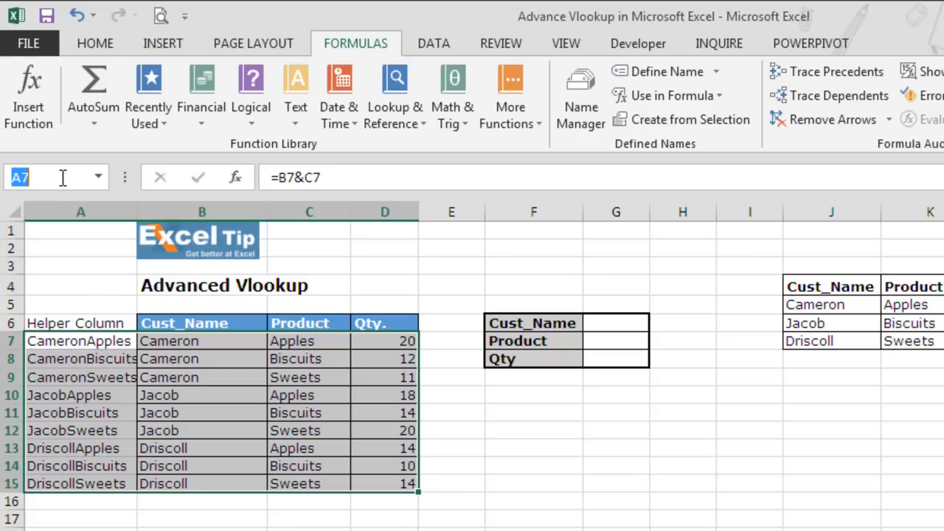
type("Data")
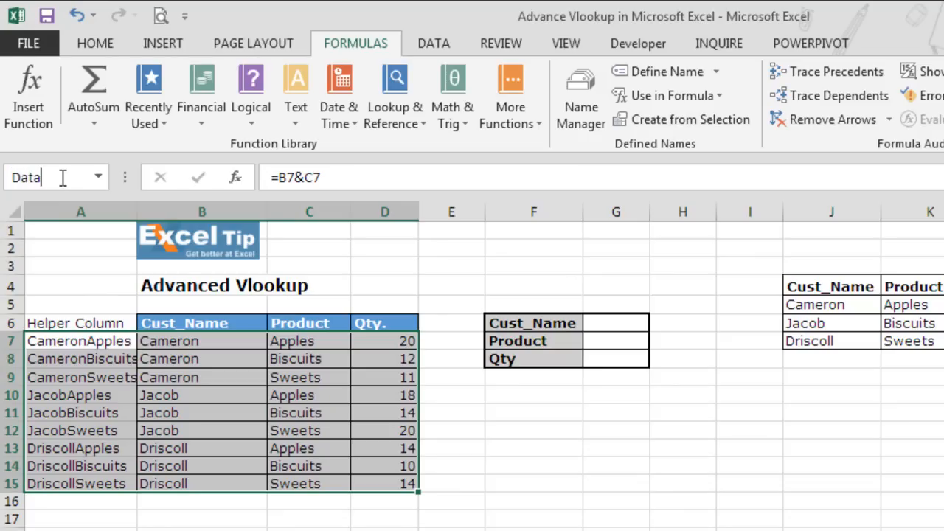
key("Return")
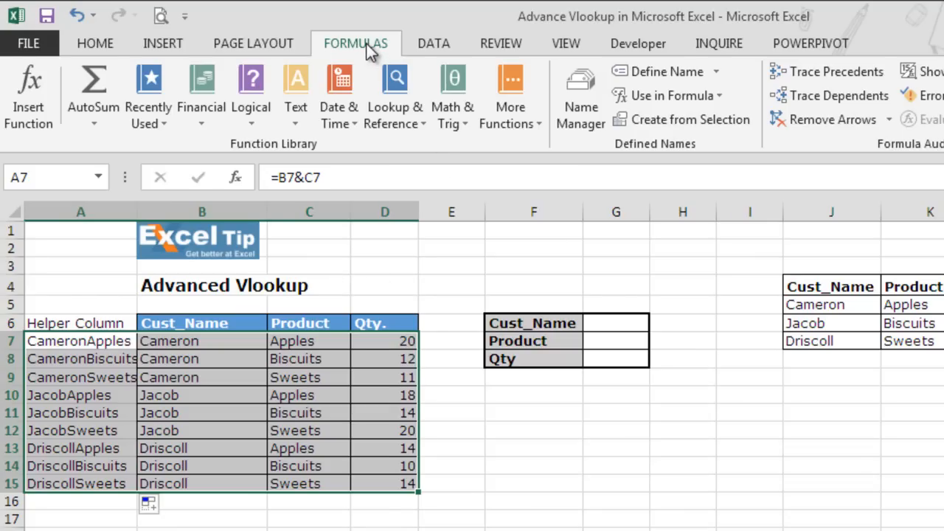
Define the name Data with Workbook scope for the selected range A7:D15 on the Practise Sheet.
left_click(658, 70)
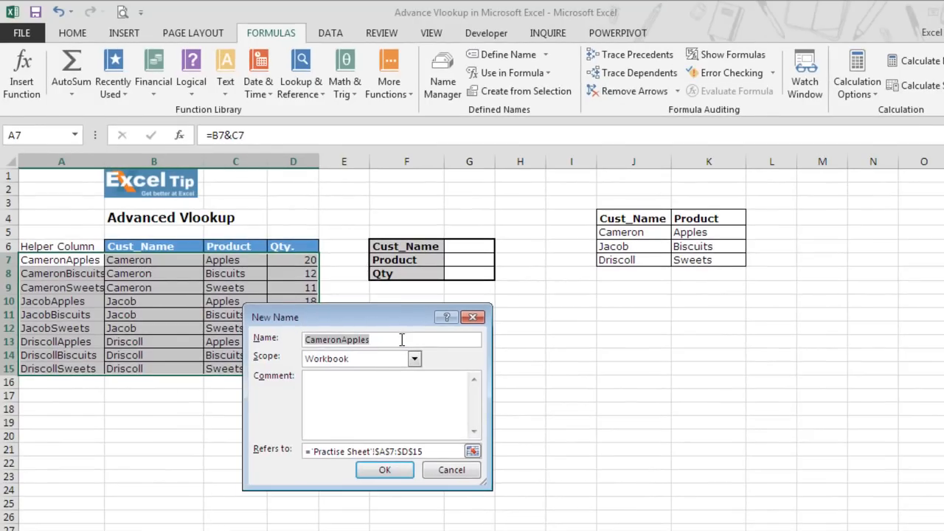
type("Dat")
left_click(383, 359)
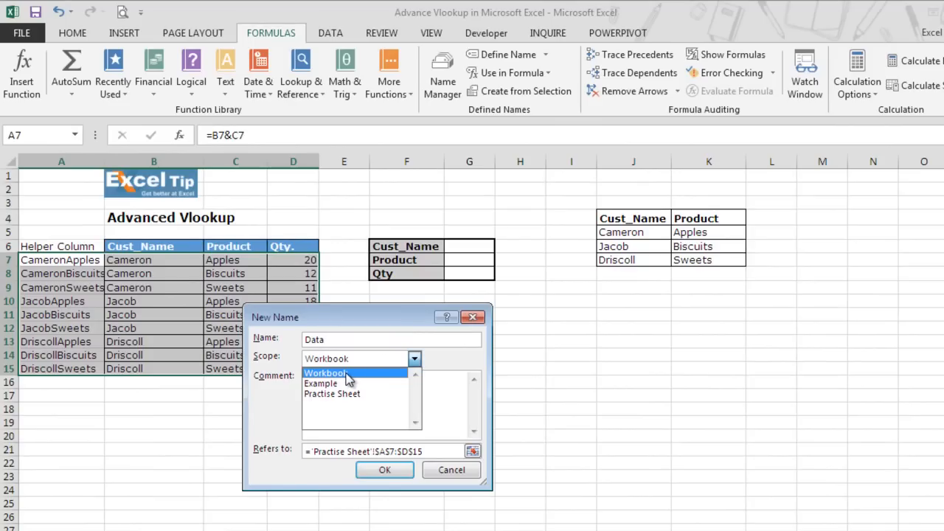
left_click(352, 373)
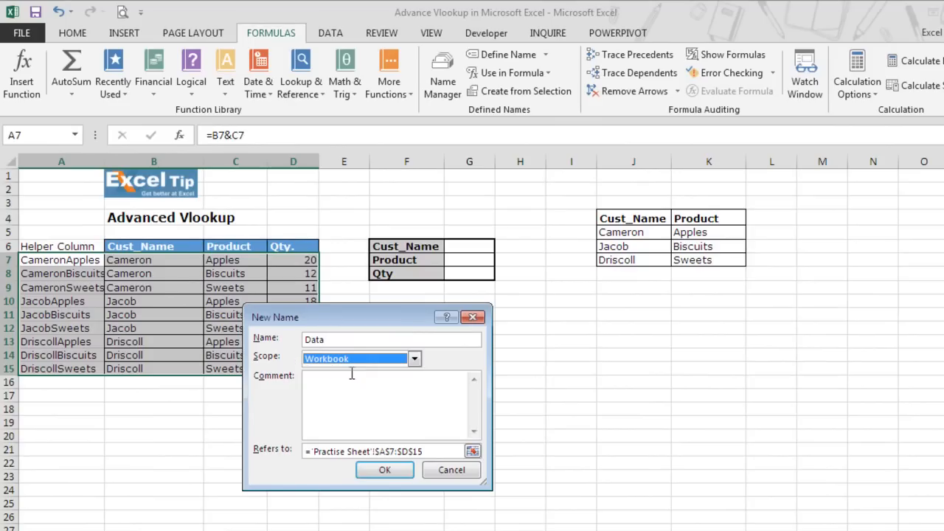
left_click(448, 451)
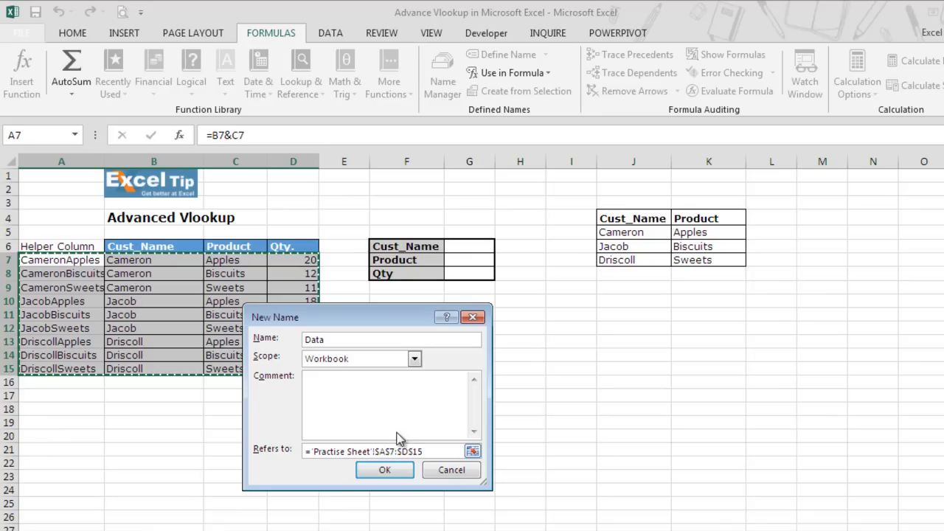
left_click(410, 470)
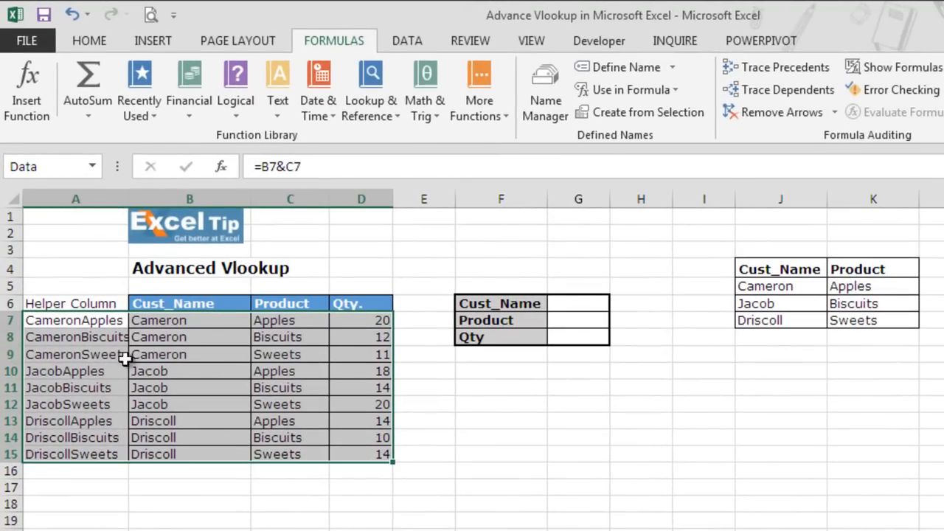
left_click(249, 337)
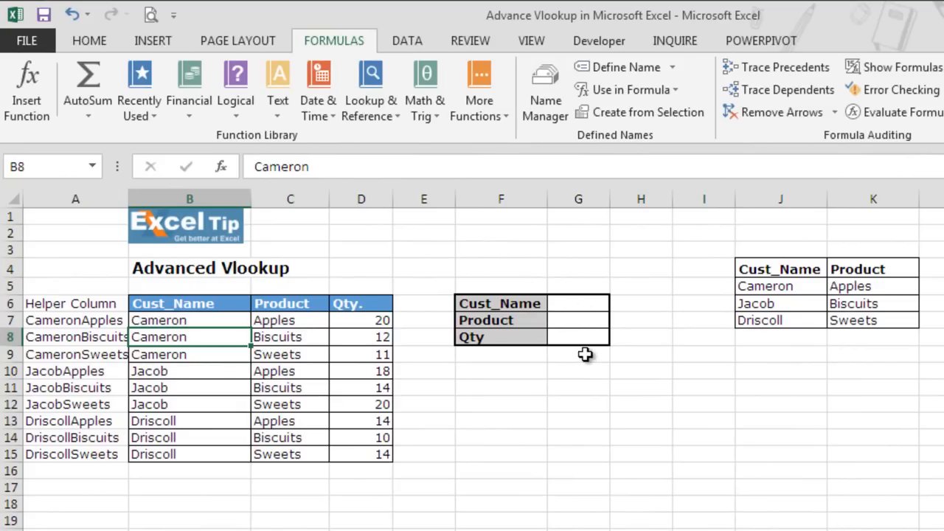
left_click(590, 308)
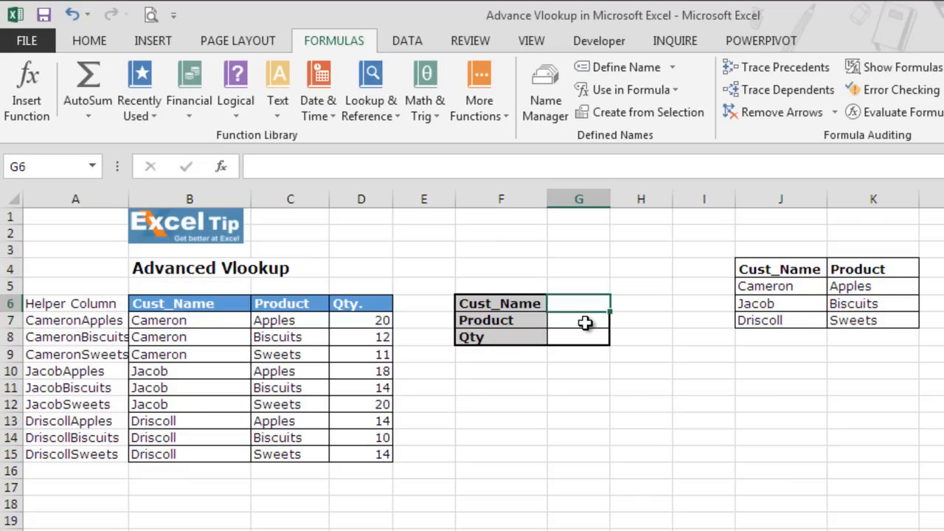
left_click(584, 322)
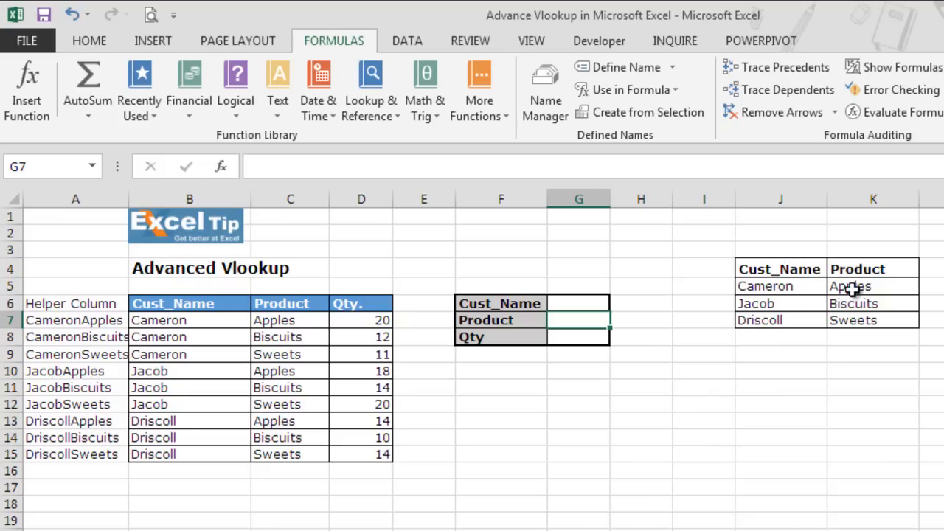
Add a list data validation to the Cust_Name cell G6 with source =$J$5:$J$7 and check its drop-down list.
left_click(602, 305)
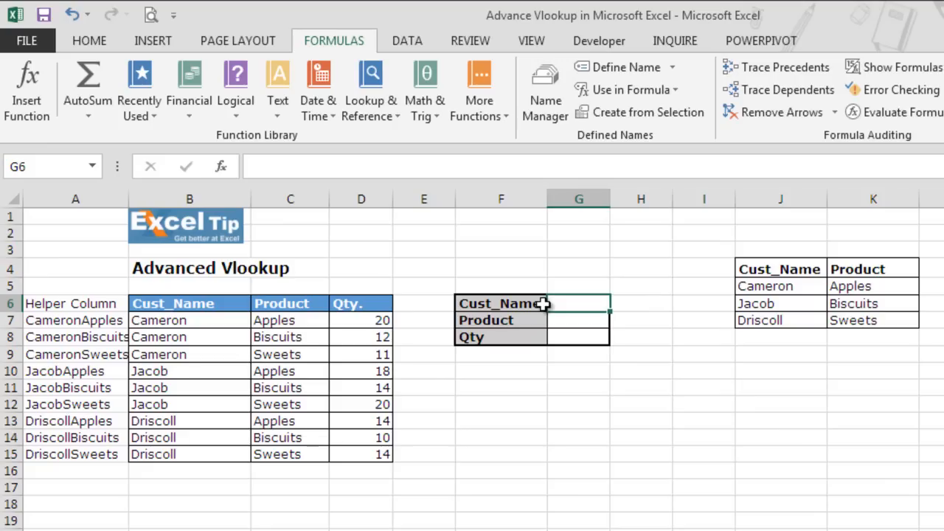
left_click(407, 42)
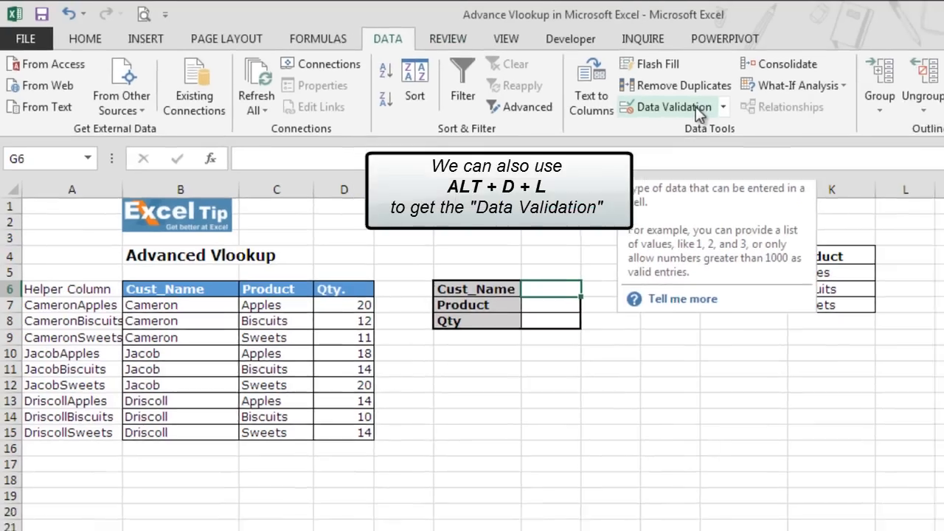
left_click(695, 106)
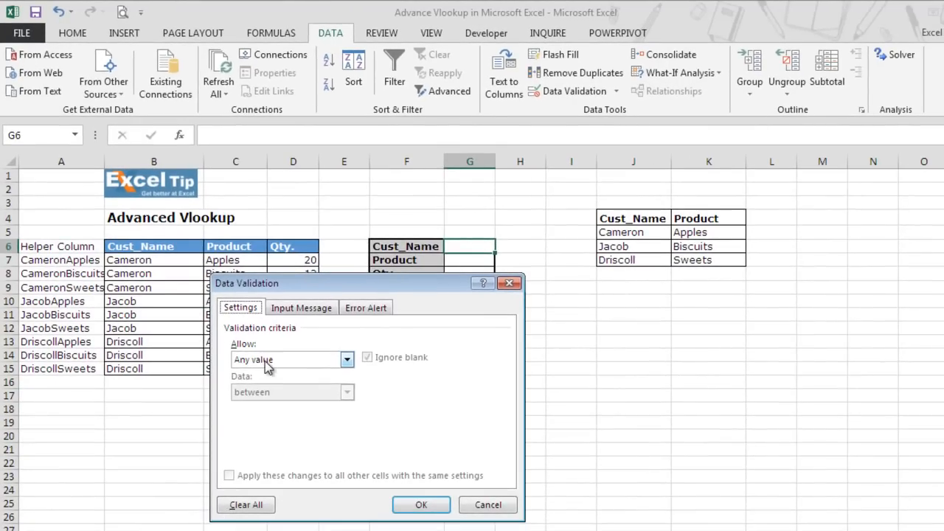
left_click(267, 367)
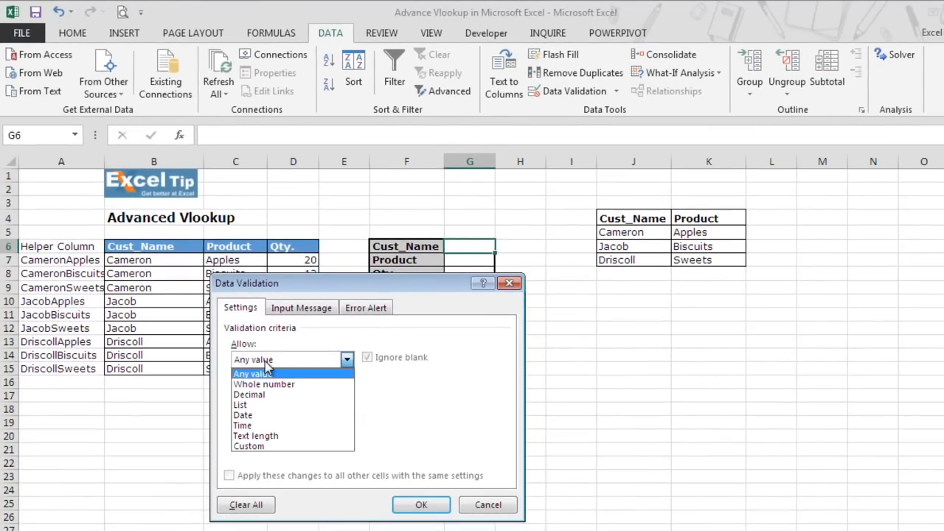
left_click(269, 407)
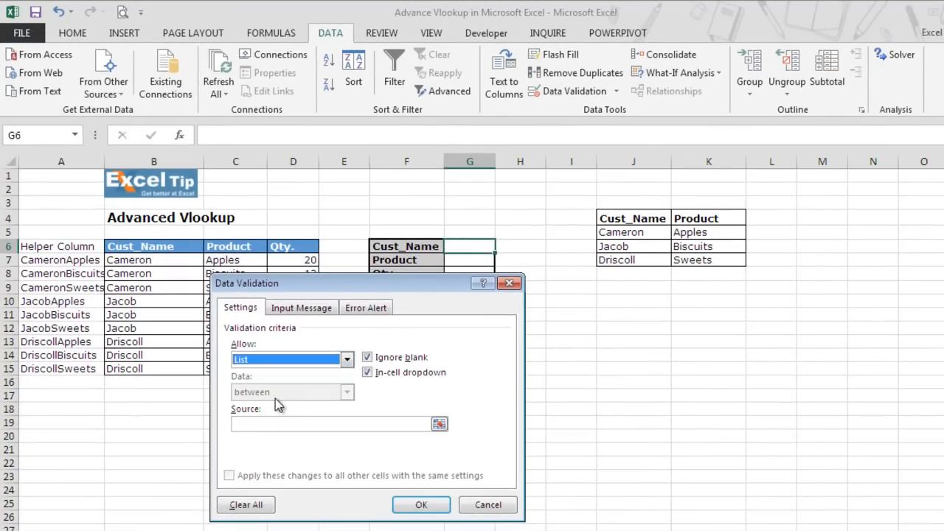
left_click(271, 423)
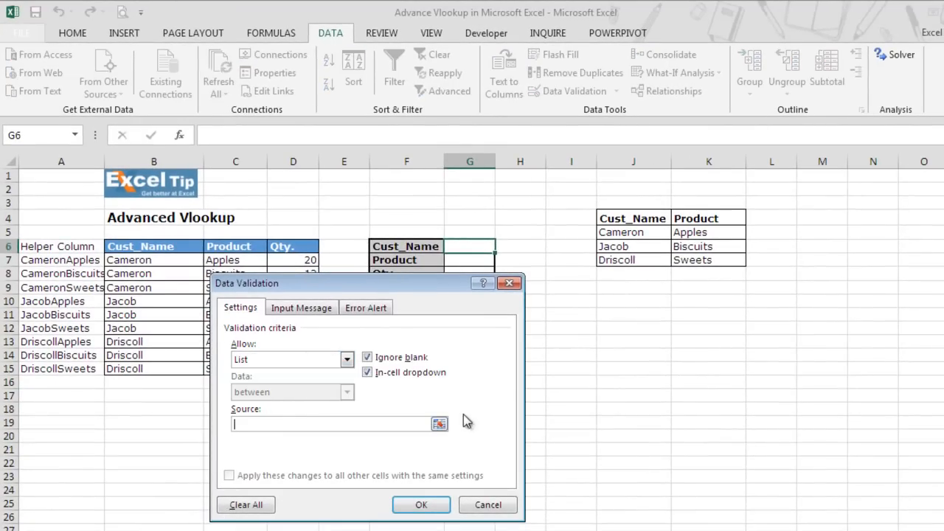
left_click(439, 423)
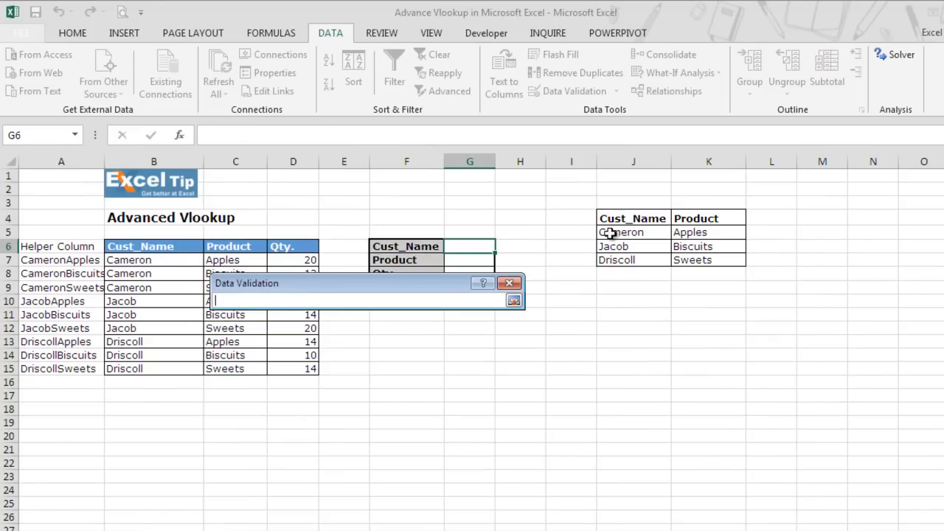
left_click_drag(609, 232, 624, 260)
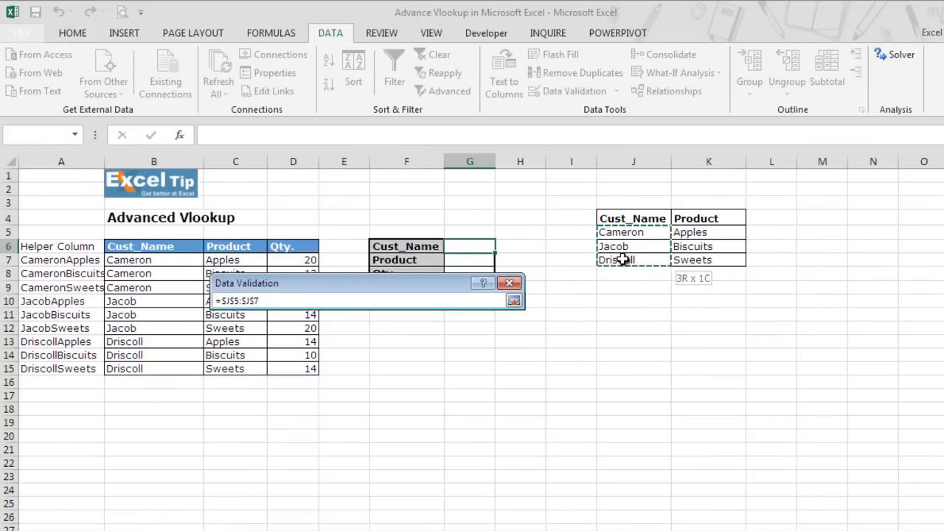
left_click(514, 302)
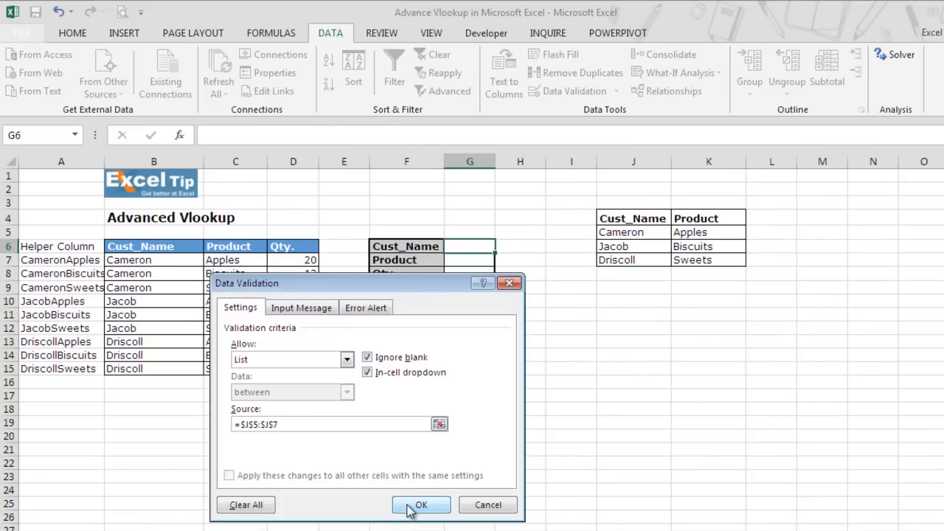
left_click(417, 506)
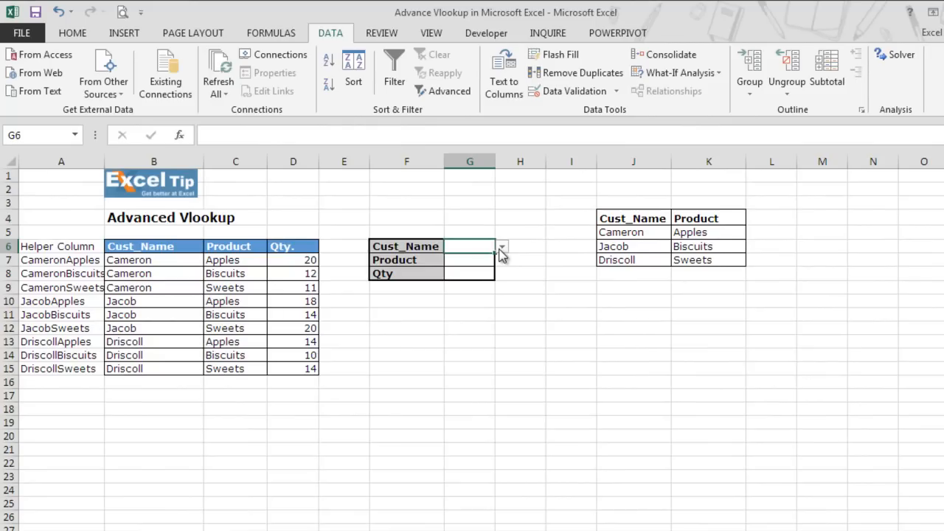
left_click(501, 247)
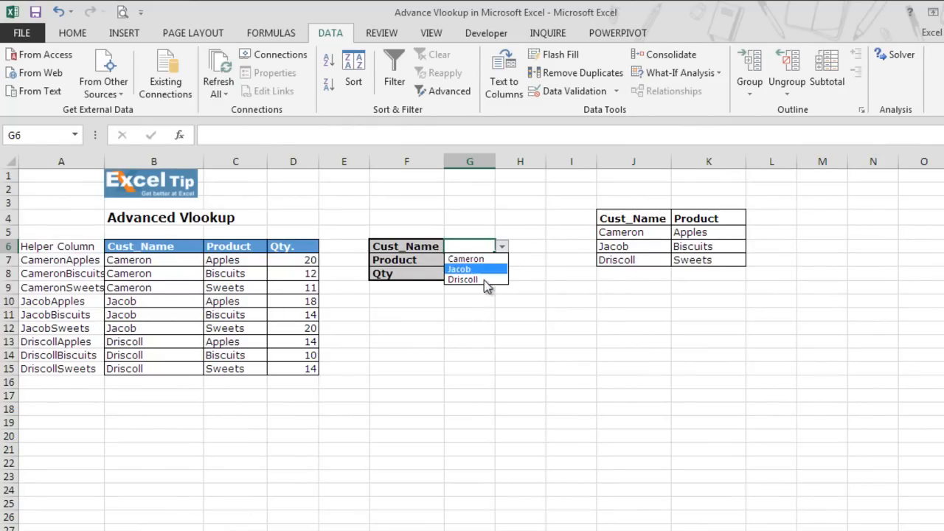
key("Escape")
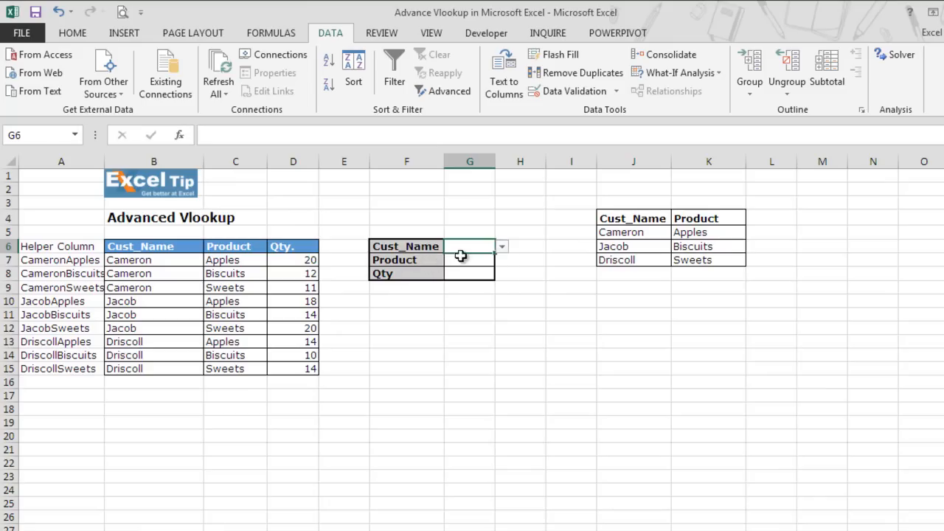
Add a list data validation to the Product cell G7 with source =$K$5:$K$7 and check its drop-down list.
left_click(456, 260)
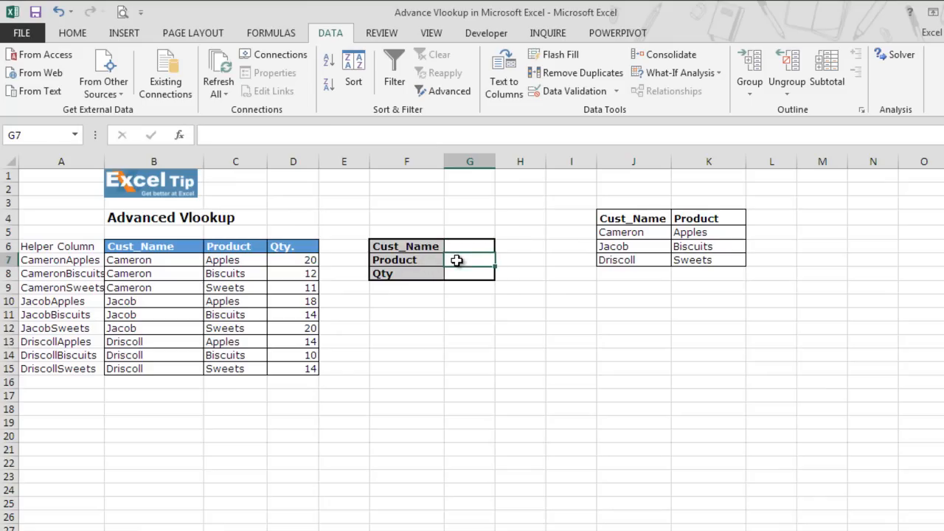
left_click(560, 92)
left_click(347, 359)
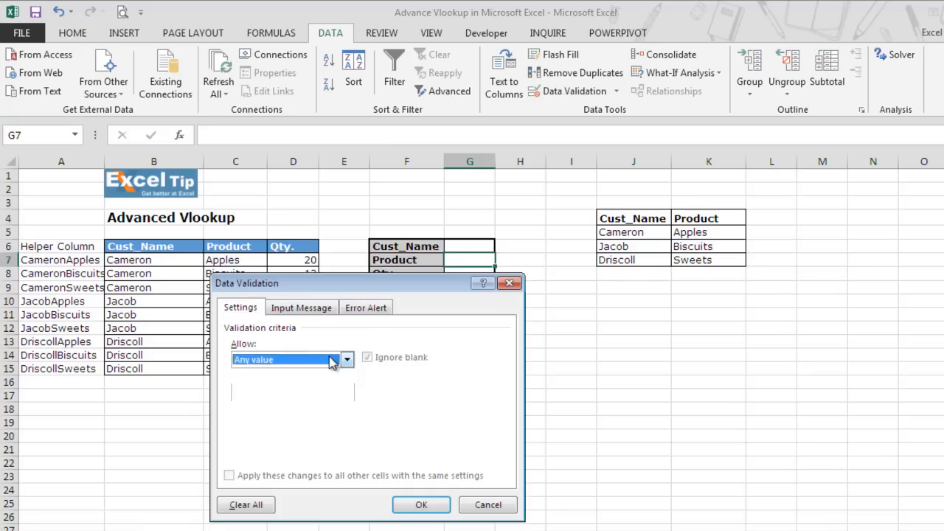
left_click(321, 403)
left_click(313, 423)
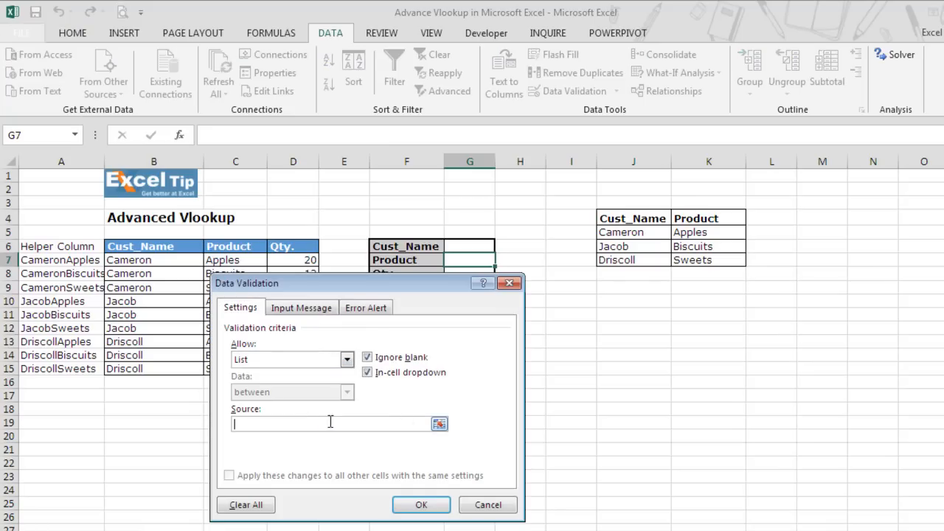
left_click(439, 424)
left_click_drag(696, 232, 704, 261)
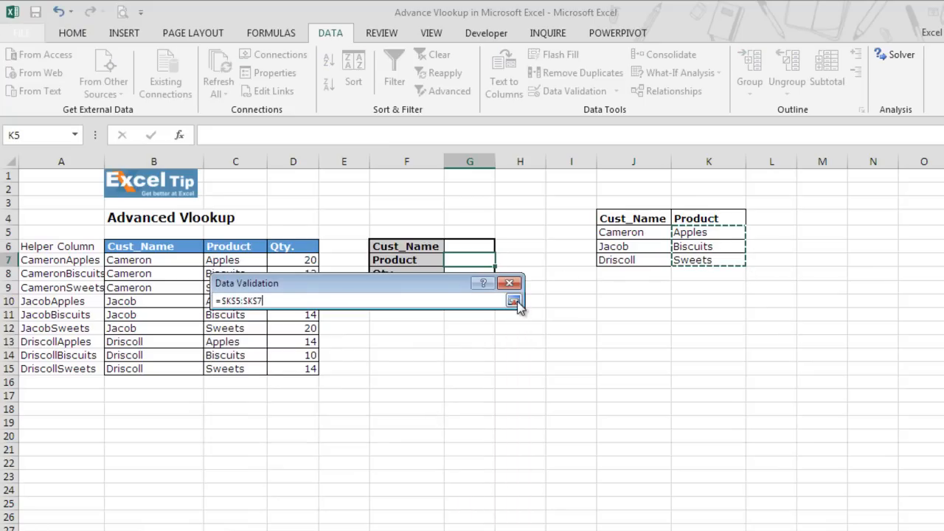
left_click(513, 300)
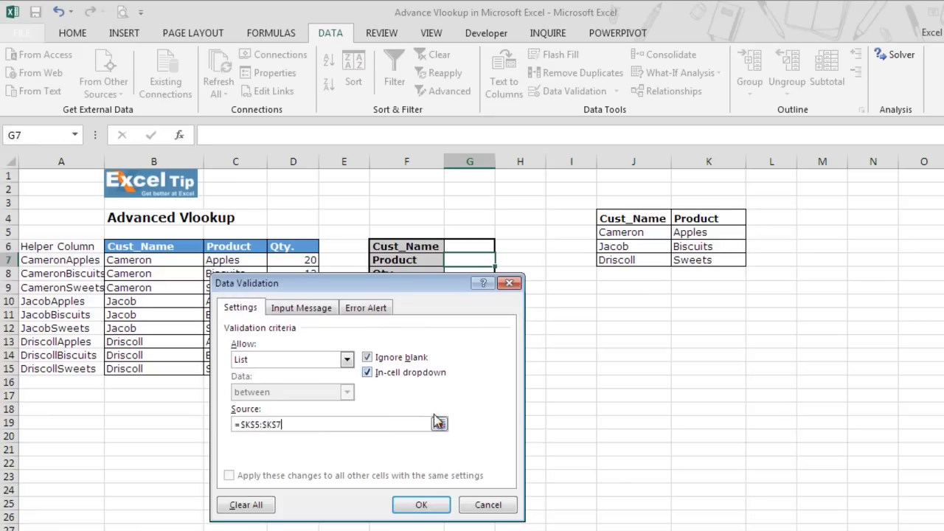
left_click(422, 505)
left_click(502, 260)
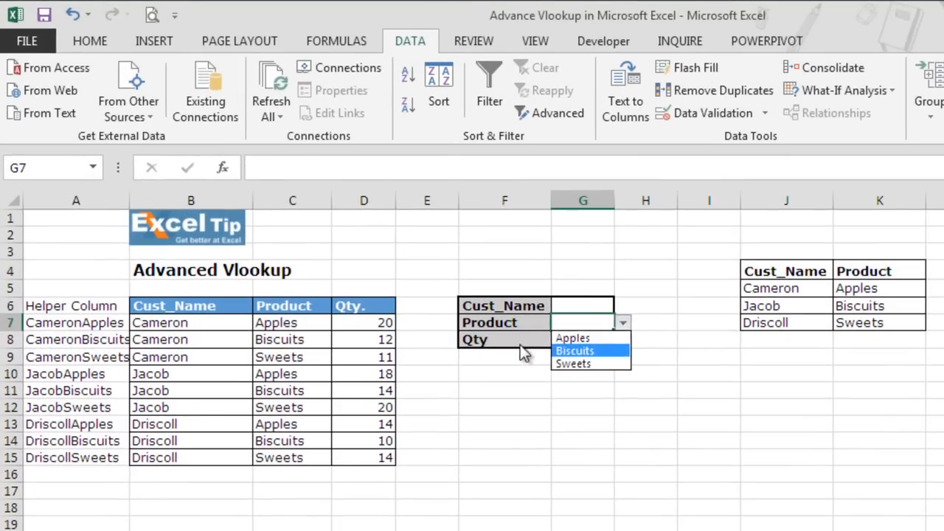
Choose the second customer name from the G6 drop-down and Sweets as the product in G7.
left_click(590, 306)
left_click(624, 305)
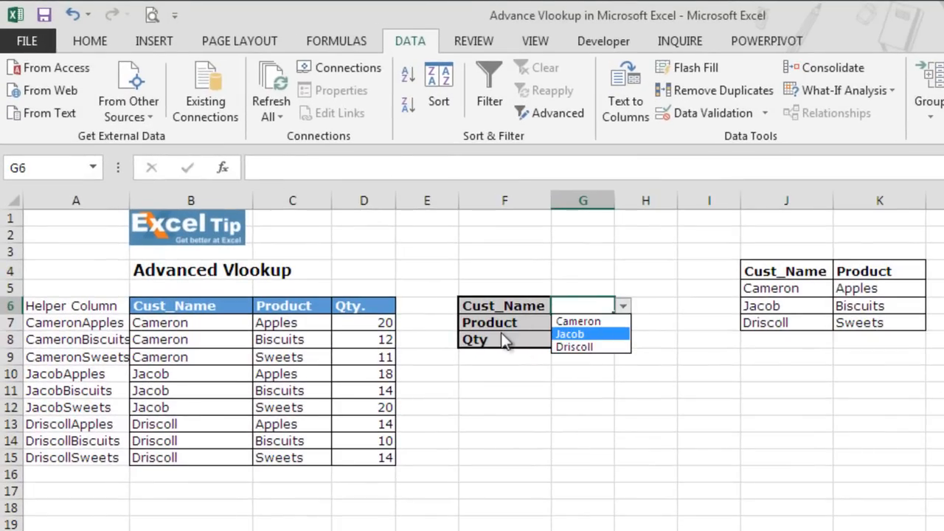
key("Escape")
left_click(623, 305)
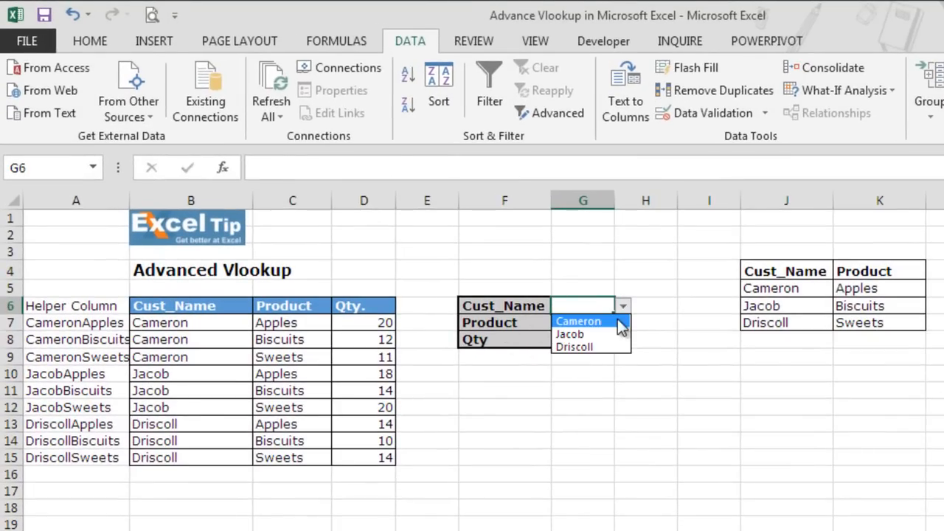
left_click(609, 334)
left_click(623, 305)
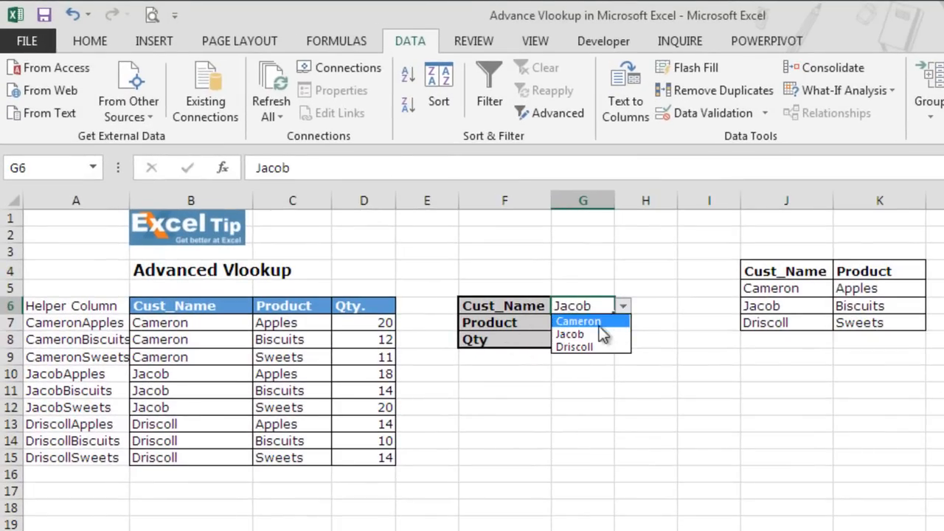
left_click(596, 333)
left_click(601, 325)
left_click(624, 324)
left_click(611, 364)
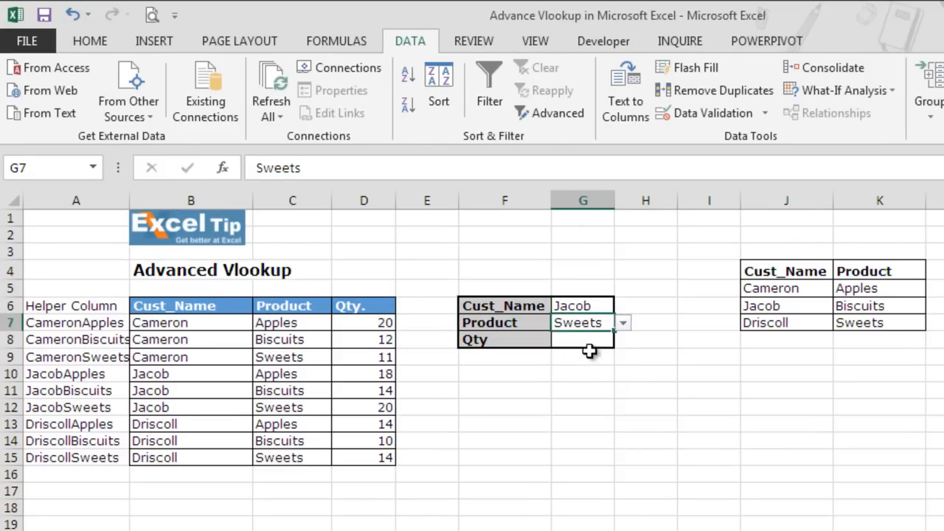
Begin a VLOOKUP formula in the Qty cell G8 with G6&G7 as the lookup value.
left_click(590, 348)
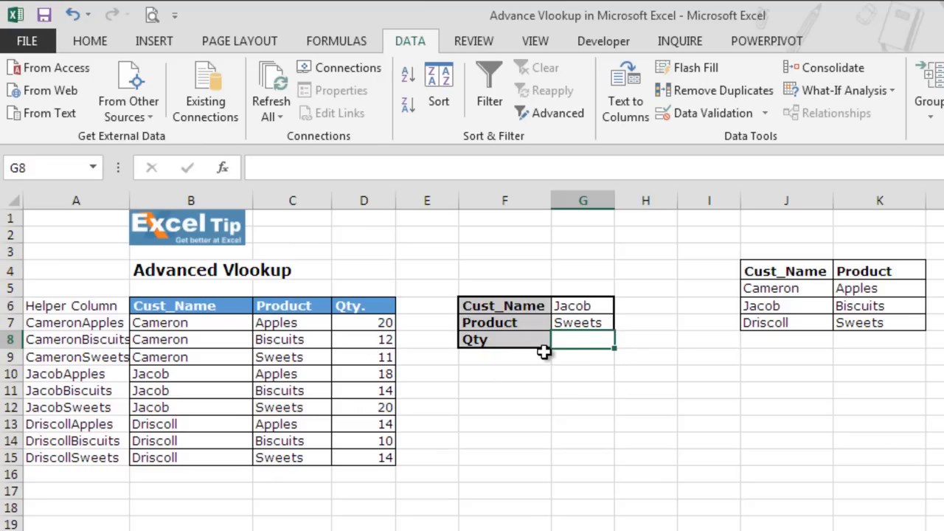
type("=vlo")
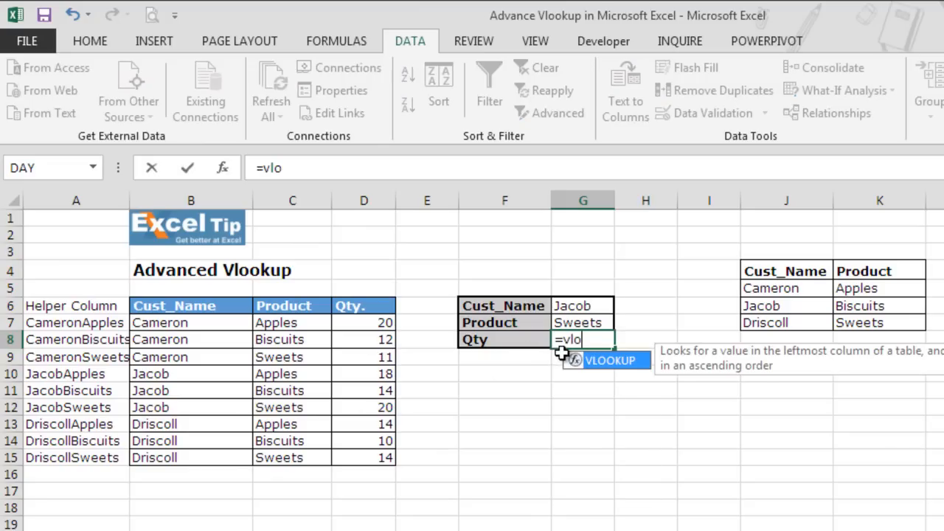
key("Tab")
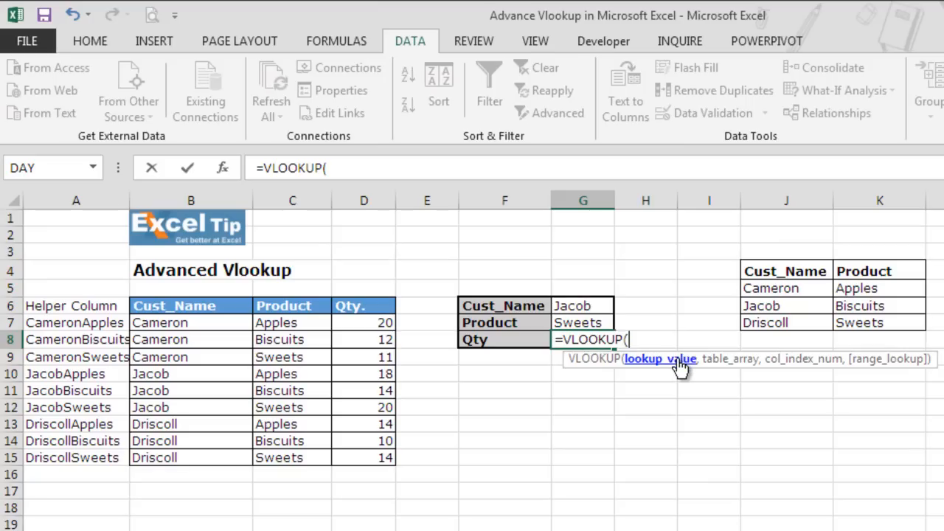
left_click(596, 306)
type("&")
left_click(595, 323)
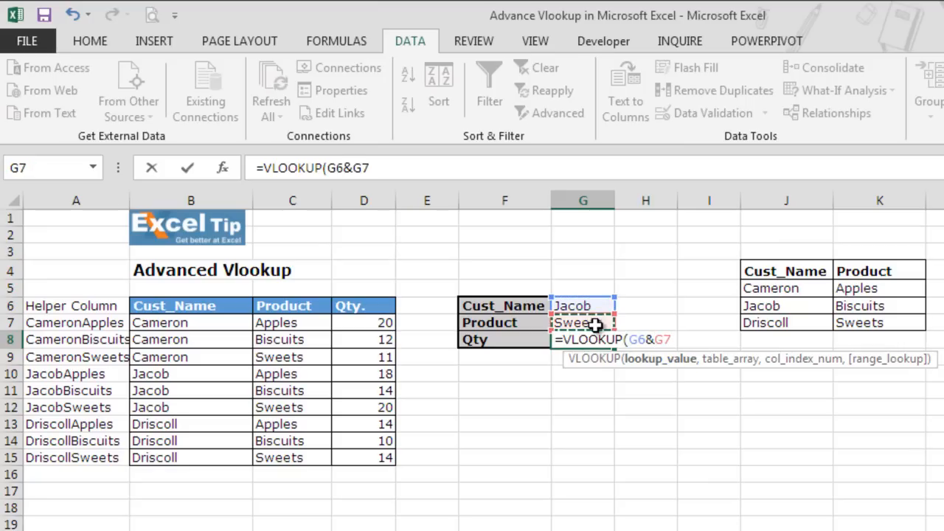
Supply the named range Data as the VLOOKUP's table array by selecting A7:D15.
type(",Data")
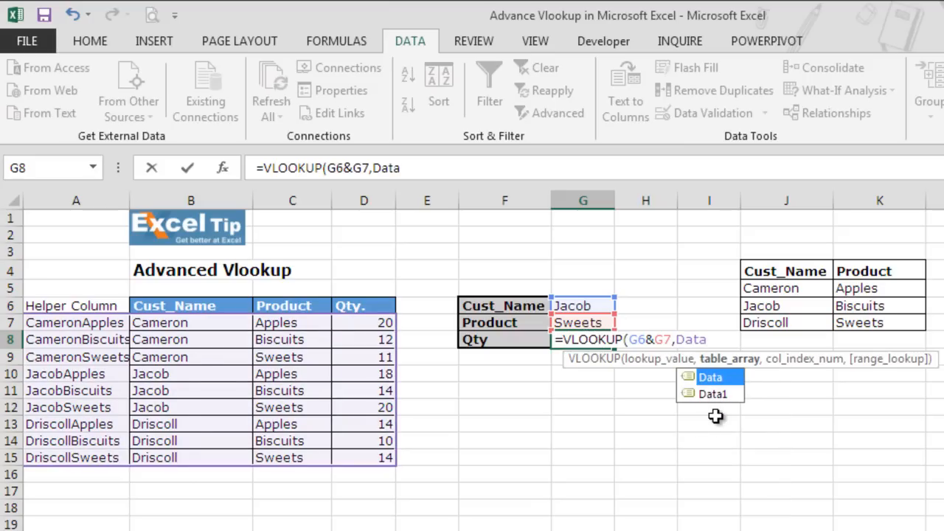
key("BackSpace")
key("BackSpace")
key("BackSpace")
key("BackSpace")
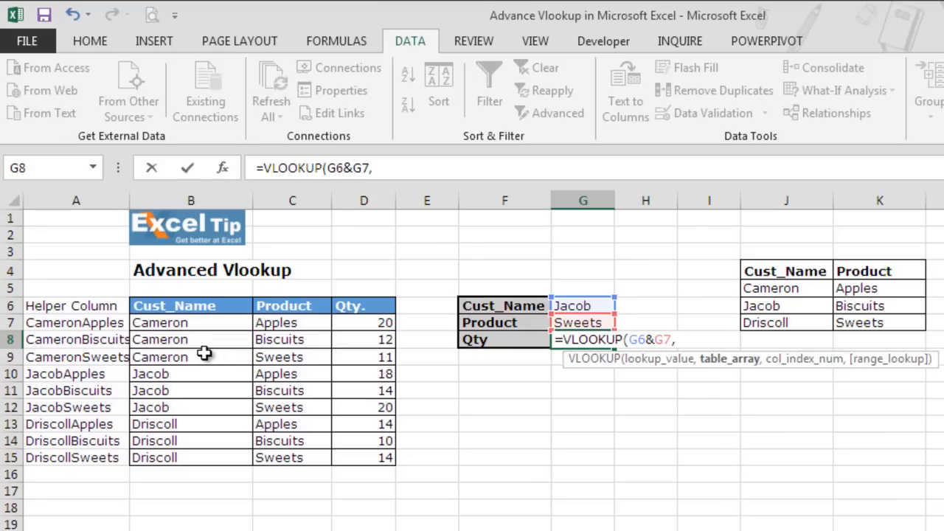
left_click_drag(89, 322, 363, 452)
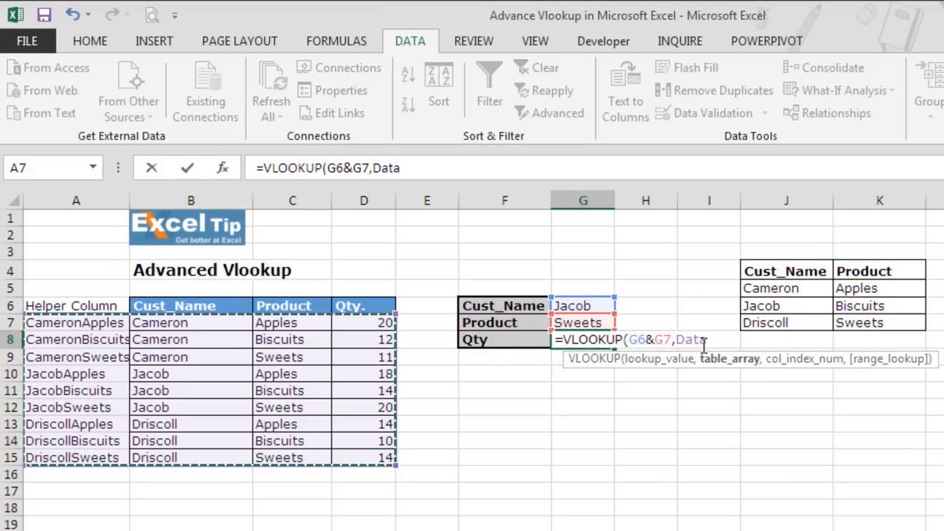
left_click(706, 341)
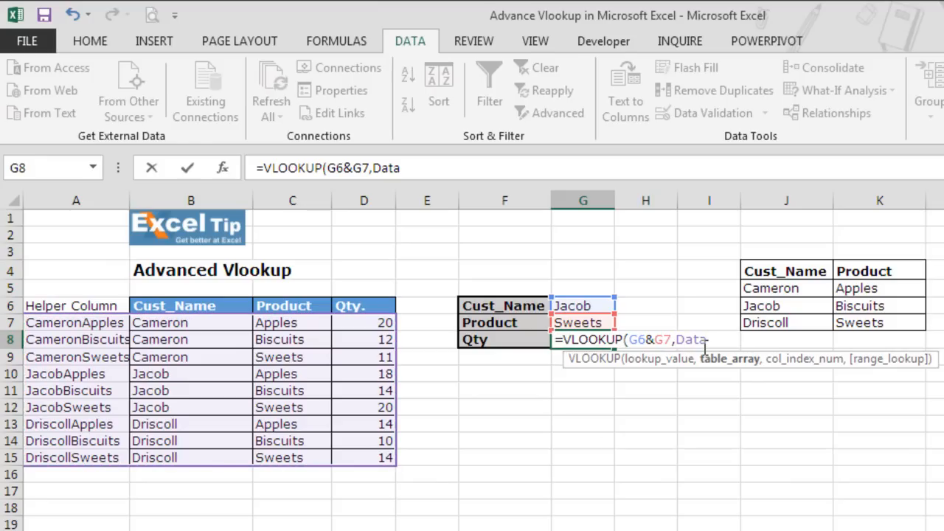
Complete the VLOOKUP in G8 with column index 4 and 0 as the exact-match range lookup argument, and enter the formula.
type(",")
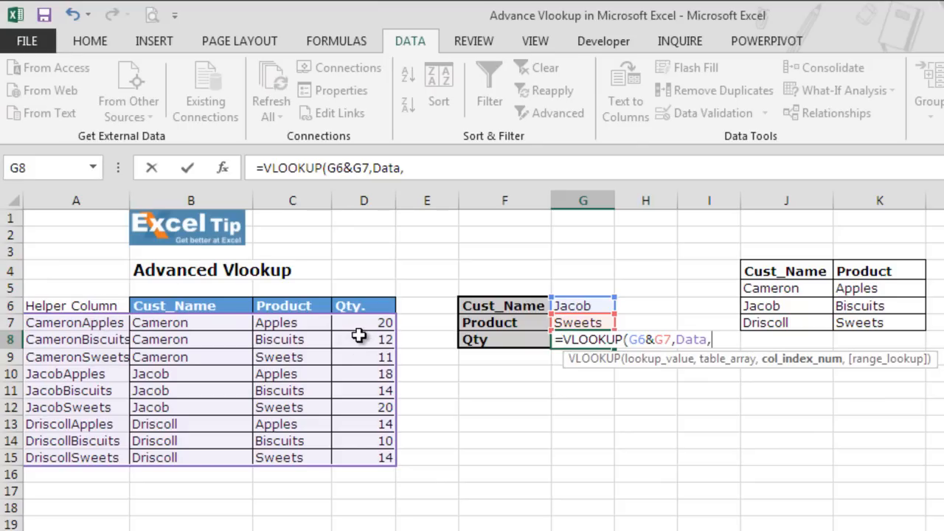
type(",")
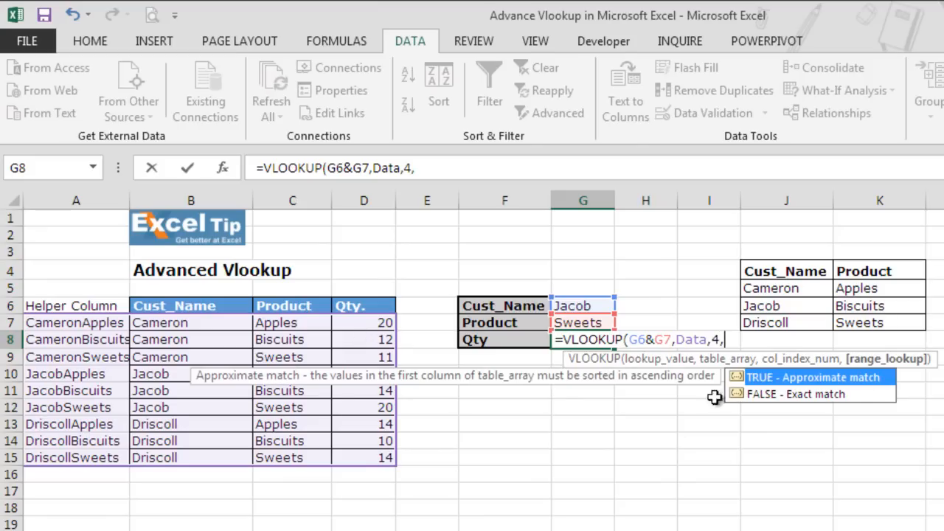
left_click(792, 397)
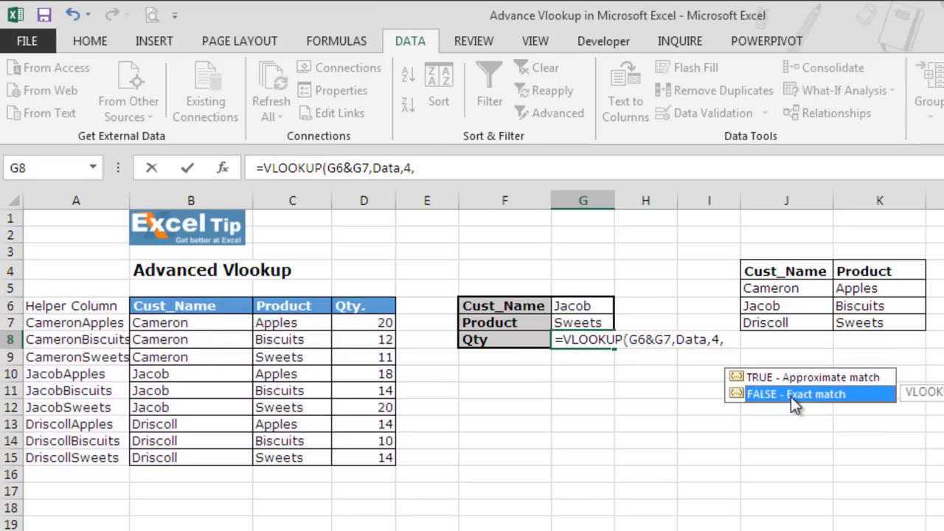
double_click(790, 397)
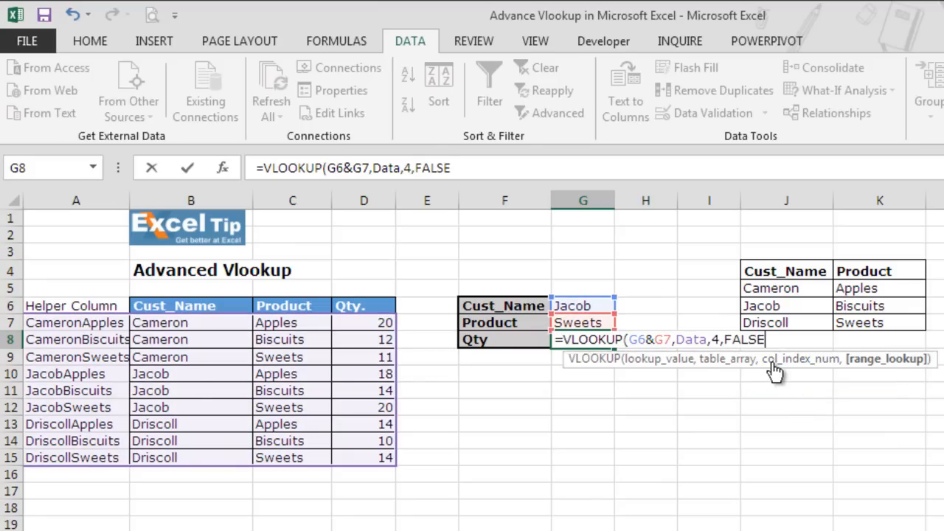
key("BackSpace")
key("BackSpace")
key("BackSpace")
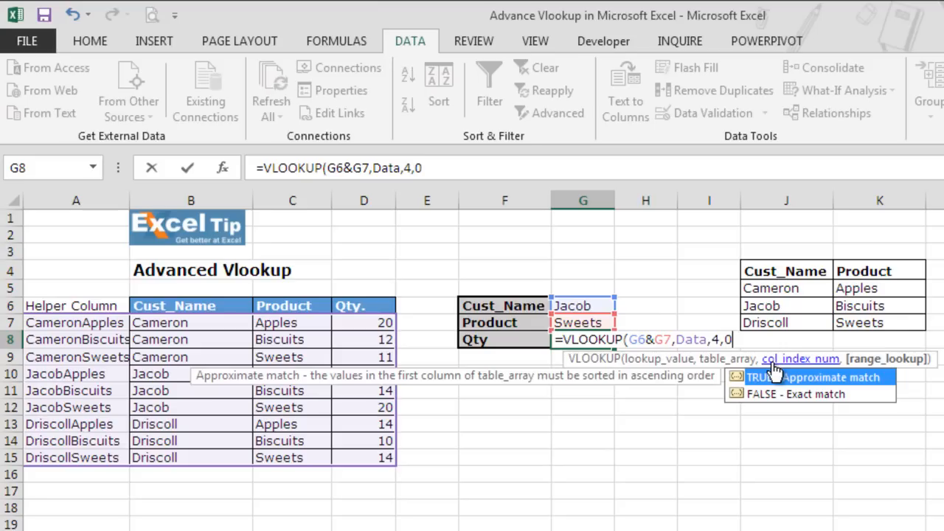
type(")")
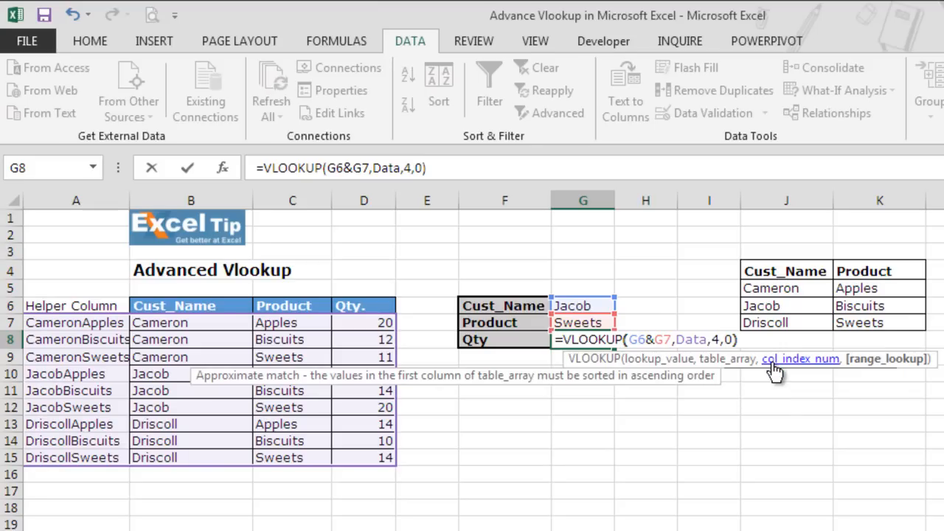
key("Return")
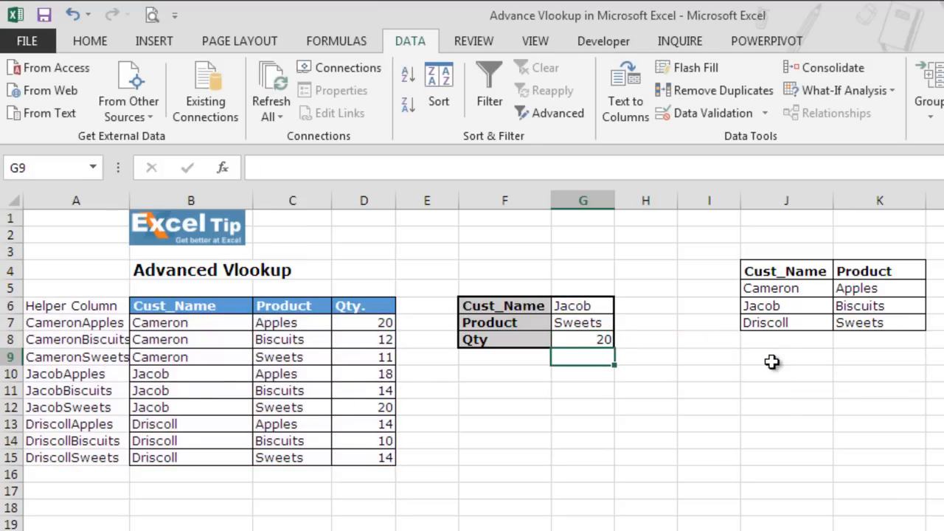
left_click(606, 343)
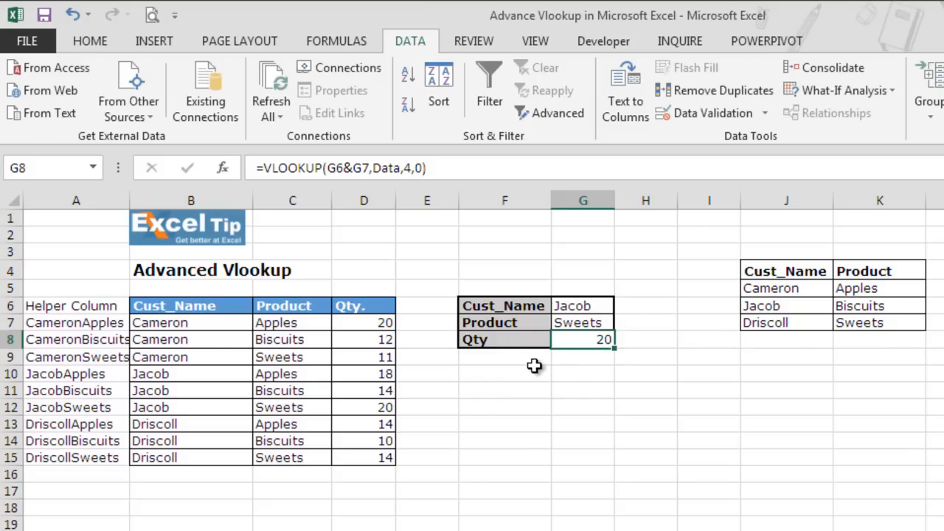
Test the lookup by choosing the first customer name in G6 and Biscuits as the product in G7.
left_click(603, 308)
left_click(623, 306)
left_click(598, 321)
left_click(600, 322)
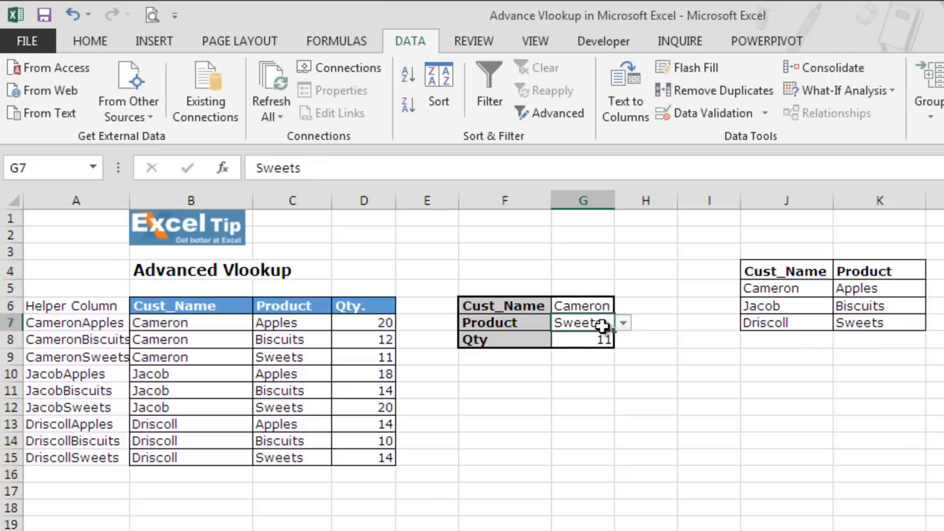
left_click(623, 323)
left_click(599, 354)
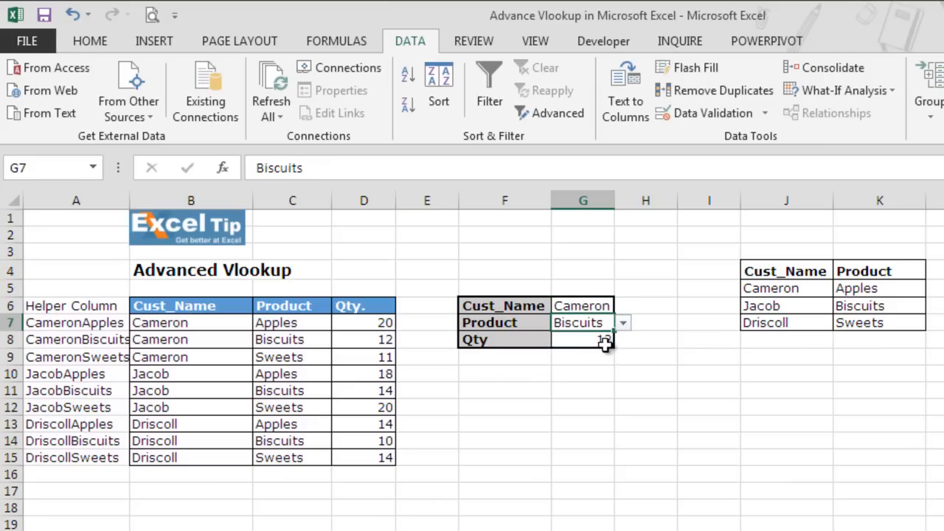
left_click(574, 343)
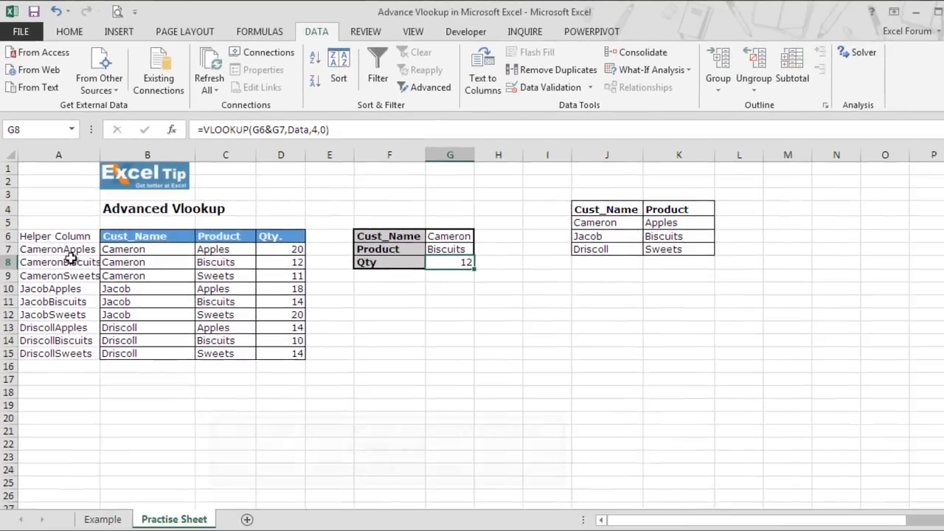
Hide column A, which holds the helper column.
left_click(81, 335)
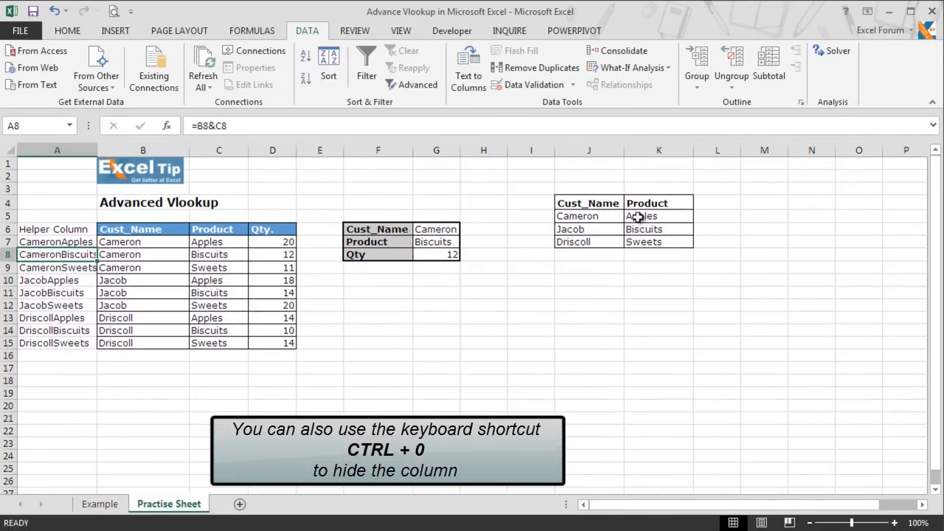
left_click(62, 150)
right_click(64, 152)
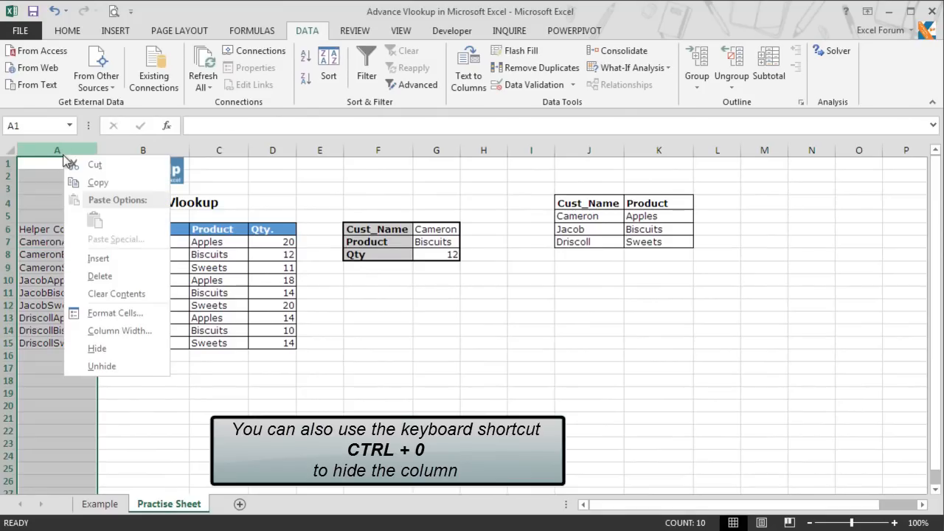
left_click(116, 349)
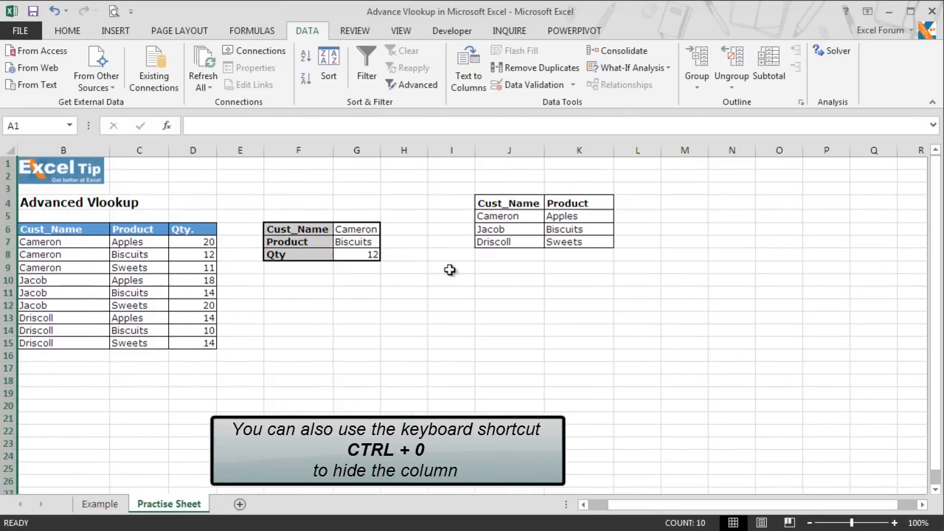
Hide columns J and K, which hold the source lists for the customer name and product drop-downs.
left_click(505, 153)
left_click_drag(504, 153, 564, 153)
right_click(530, 154)
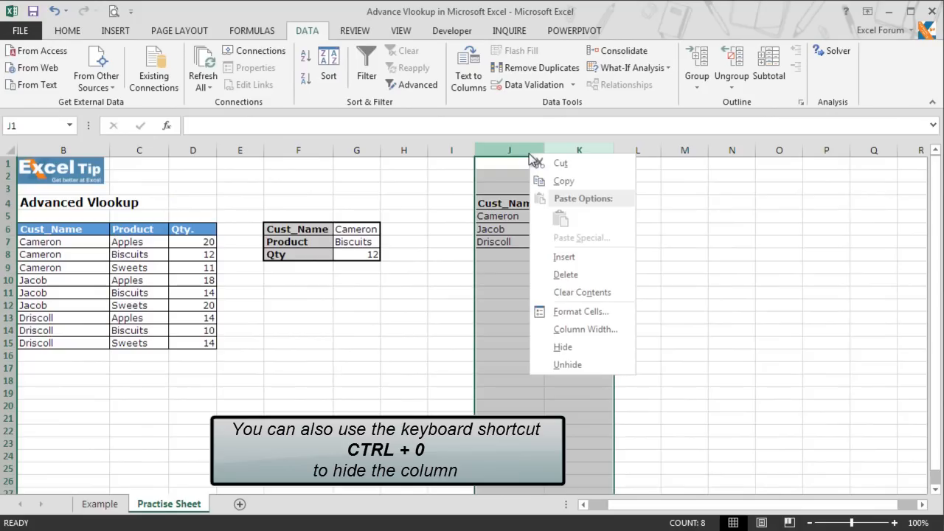
left_click(549, 346)
left_click(395, 316)
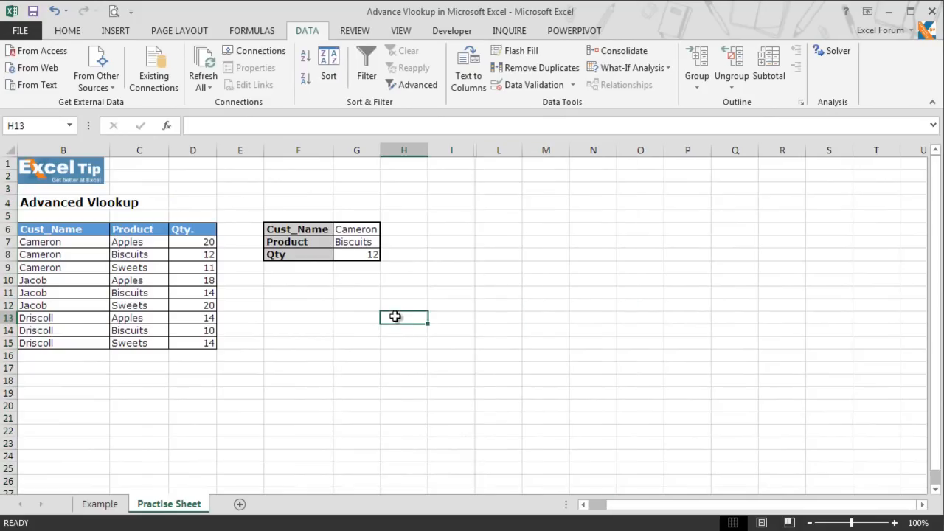